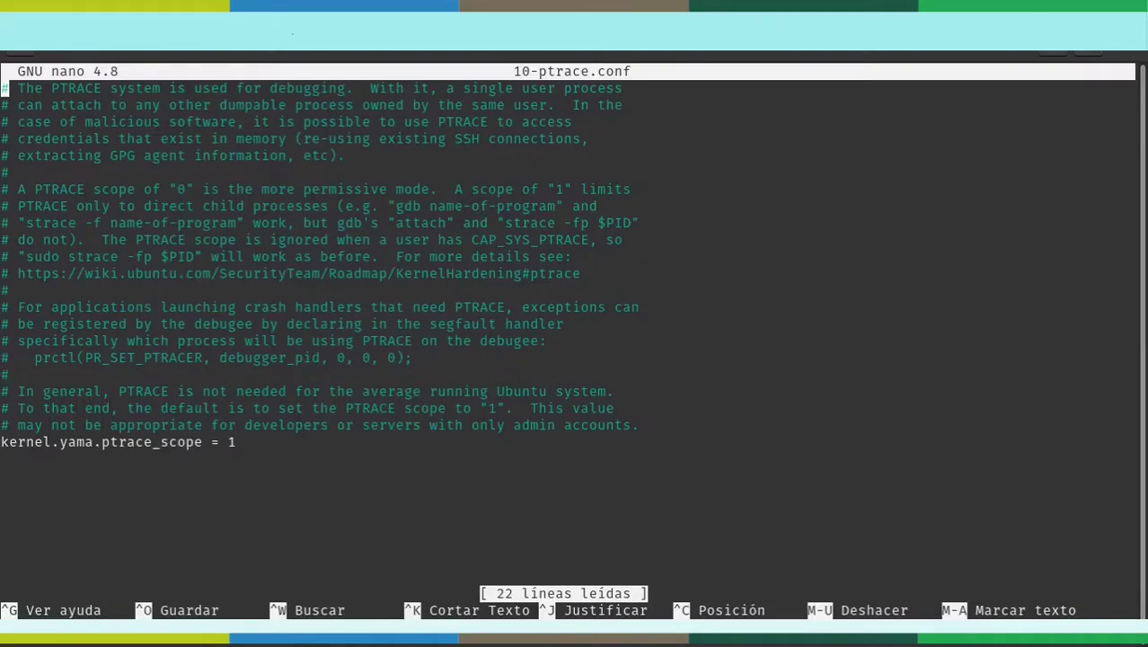
left_click(229, 442)
type("0")
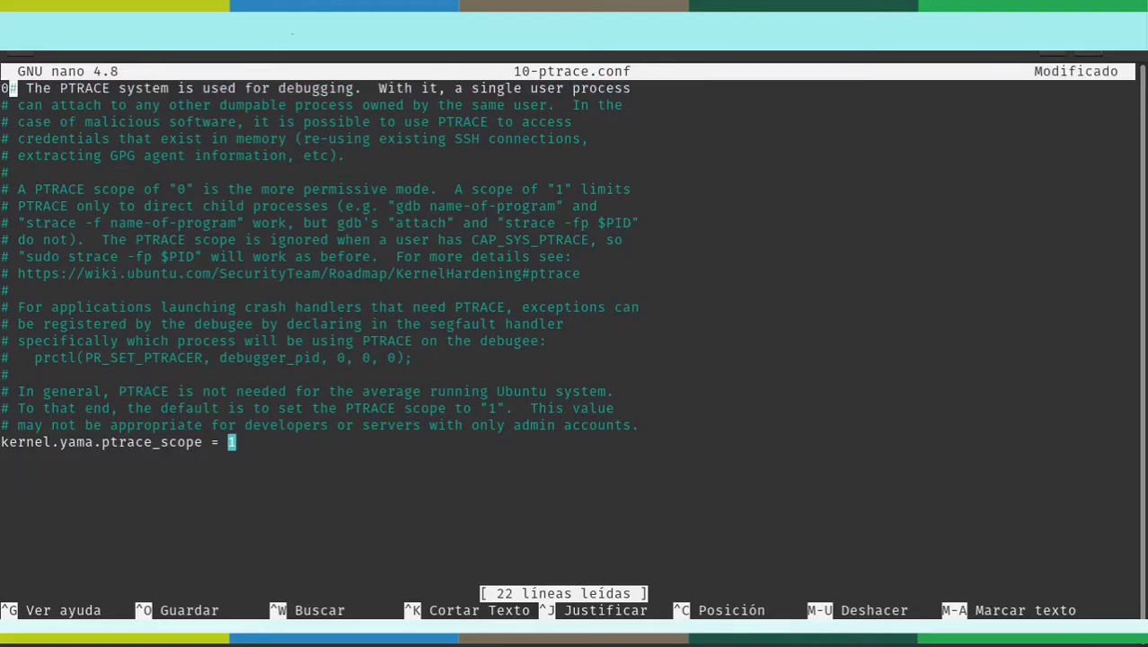
key("BackSpace")
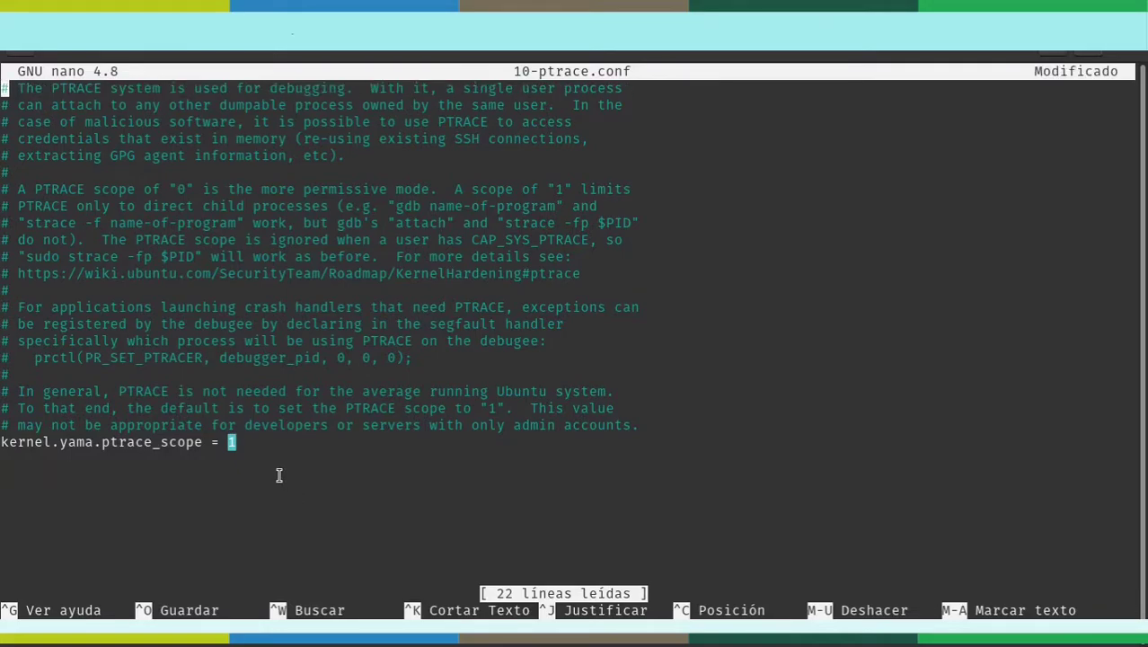
Set kernel.yama.ptrace_scope to 0 on the last line of 10-ptrace.conf.
key("Down")
key("Down")
key("Down")
key("Down")
key("Down")
key("Down")
key("Down")
key("Down")
key("Down")
key("Down")
key("Down")
key("Down")
key("Down")
key("Down")
key("Down")
key("Down")
key("Down")
key("Down")
key("Down")
key("Down")
key("Up")
key("Right")
key("Right")
key("Right")
key("Right")
key("Right")
key("Right")
key("Right")
key("Right")
key("Right")
key("Right")
key("Right")
key("Right")
key("Right")
key("Right")
key("Right")
key("Right")
key("Right")
key("Right")
key("Right")
key("Right")
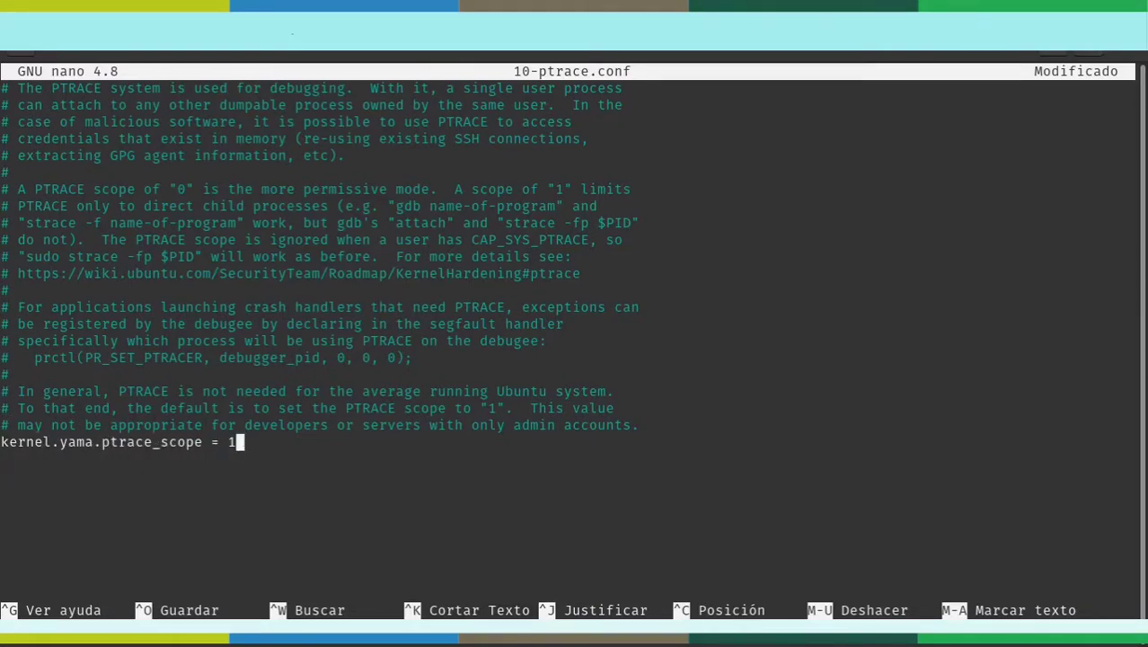
key("BackSpace")
type("0")
Save the modified 10-ptrace.conf under its current name and exit the editor.
key("ctrl+x")
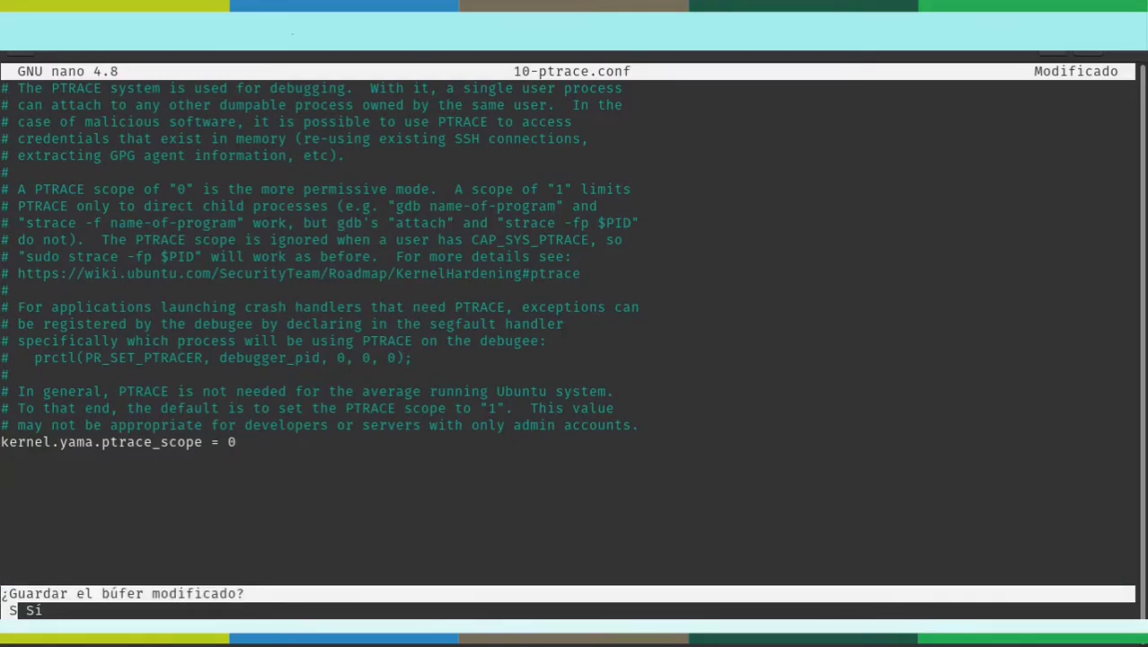
key("s")
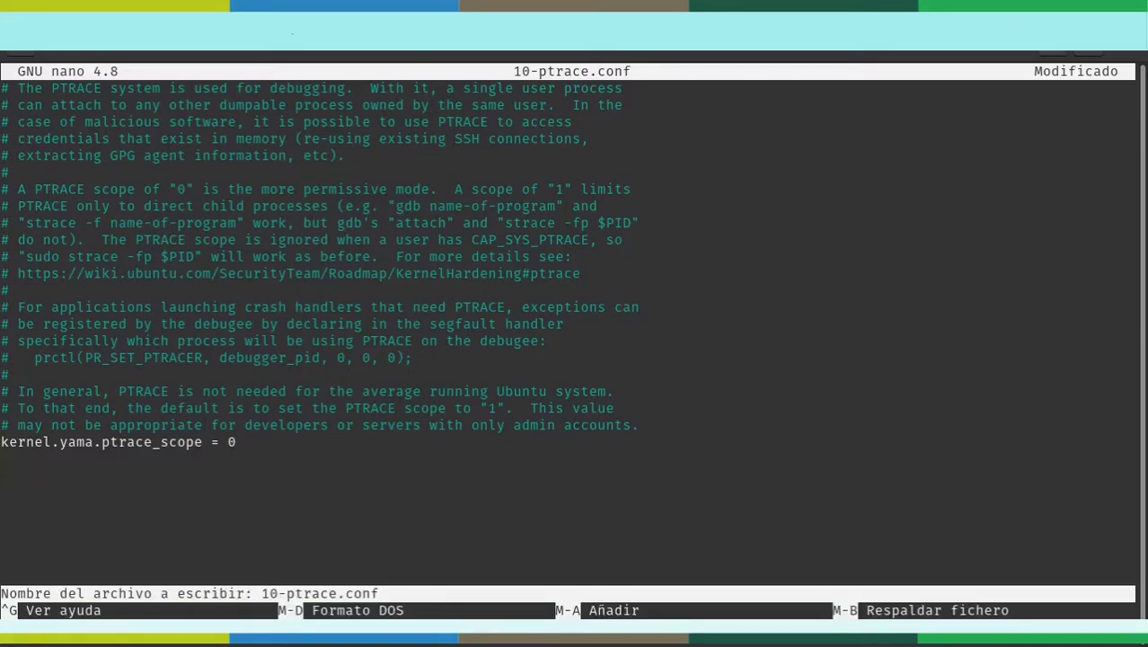
key("Return")
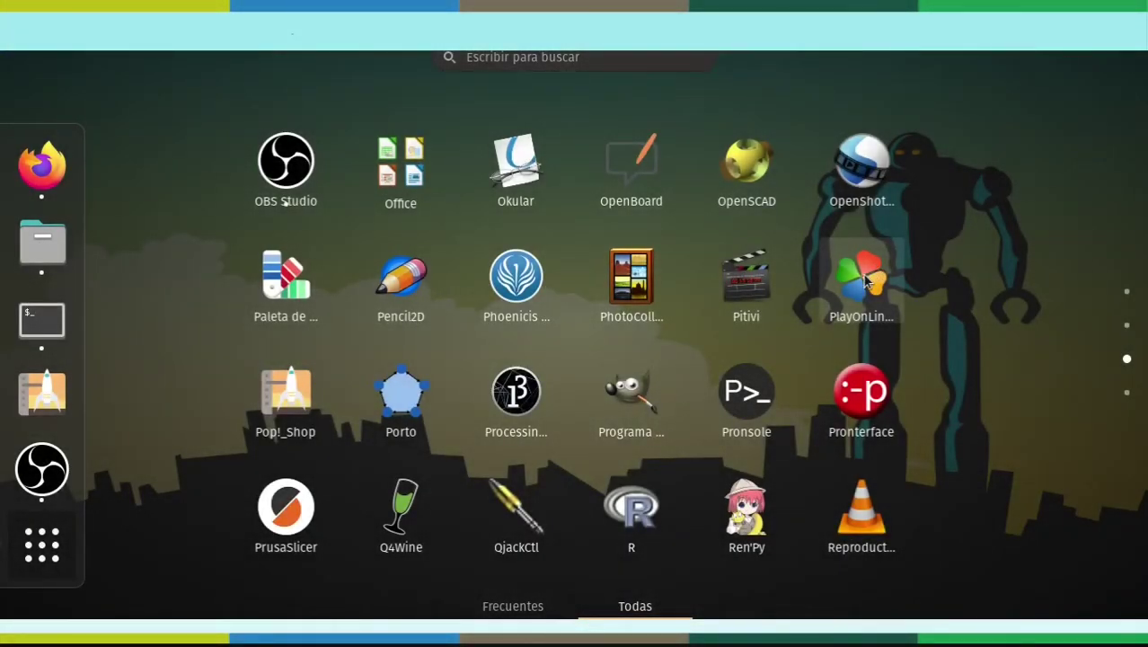
Switch to PlayOnLinux and open its list of installable programs.
left_click(863, 280)
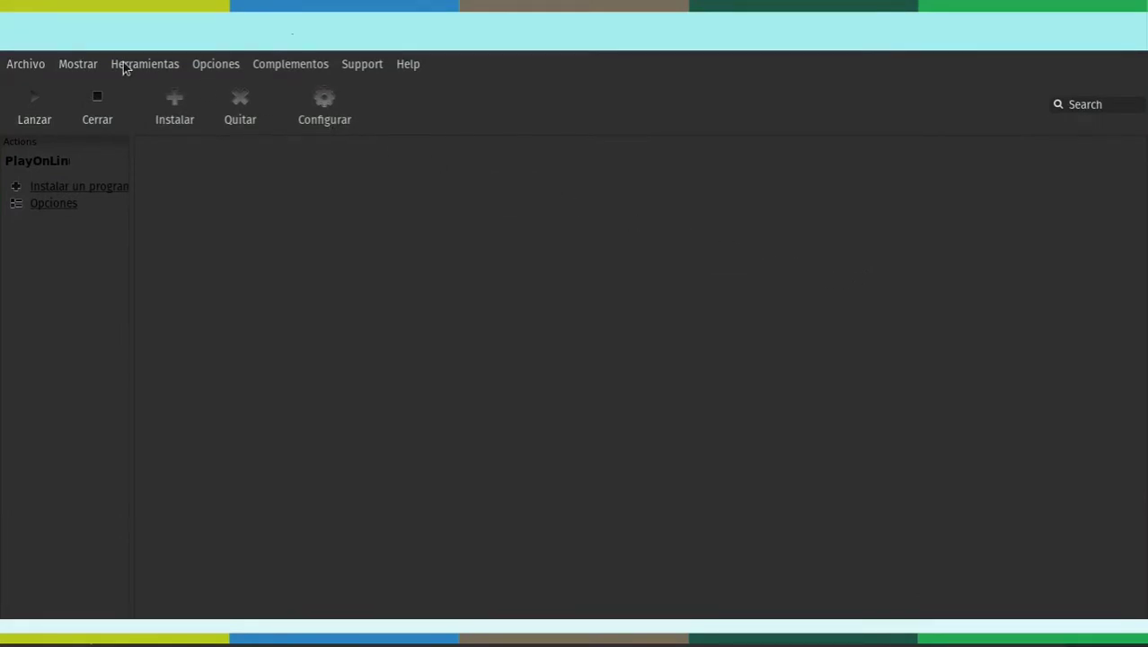
left_click(25, 66)
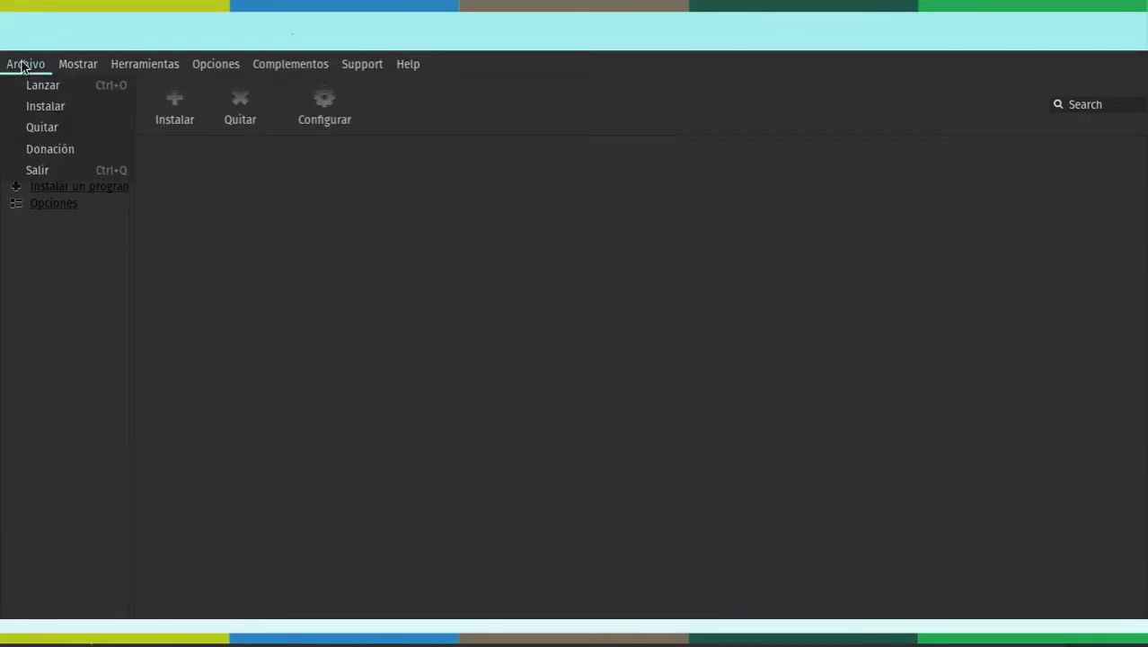
left_click(40, 107)
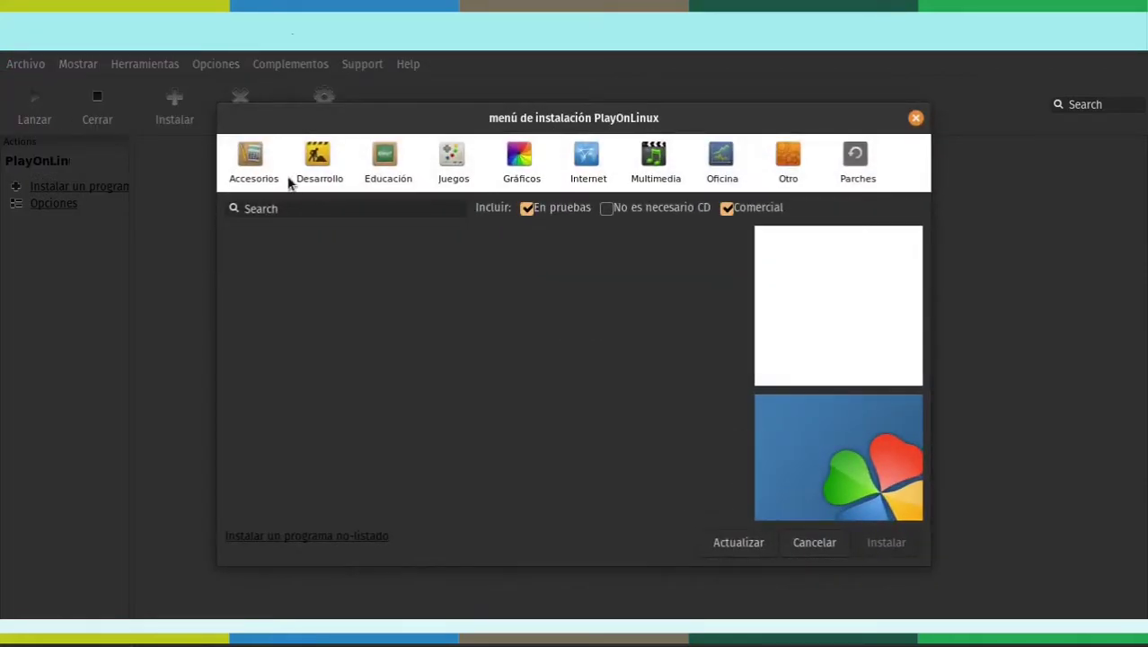
Search for nextion, start installing Nextion Editor 0.53 and acknowledge the testing notice.
left_click(290, 208)
type("nextion")
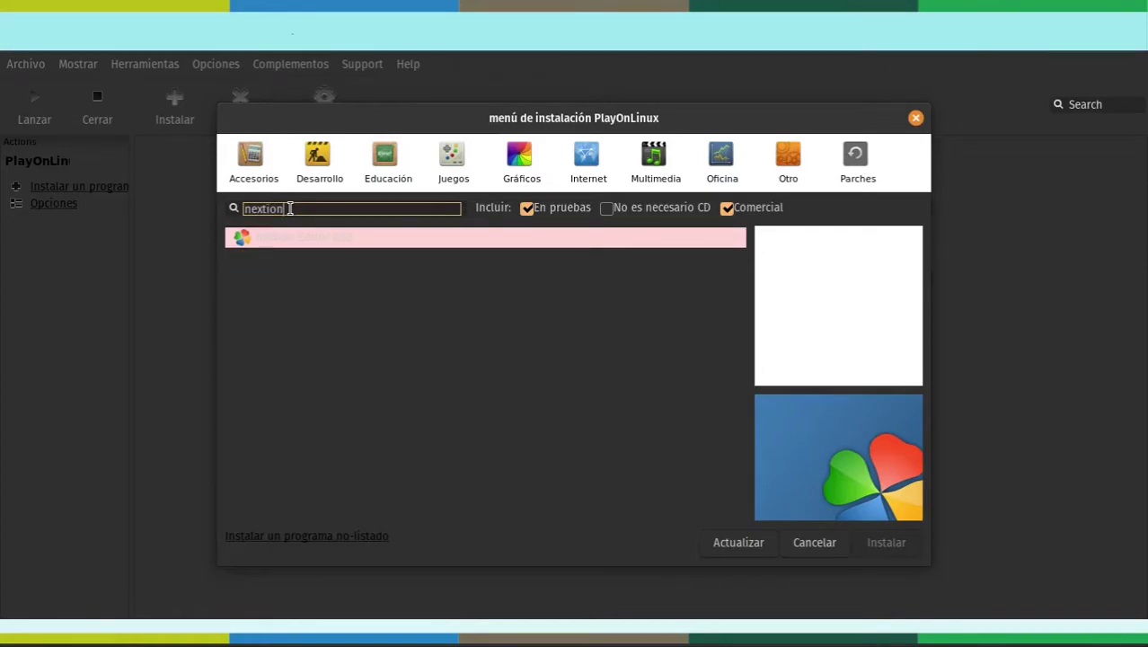
left_click(300, 246)
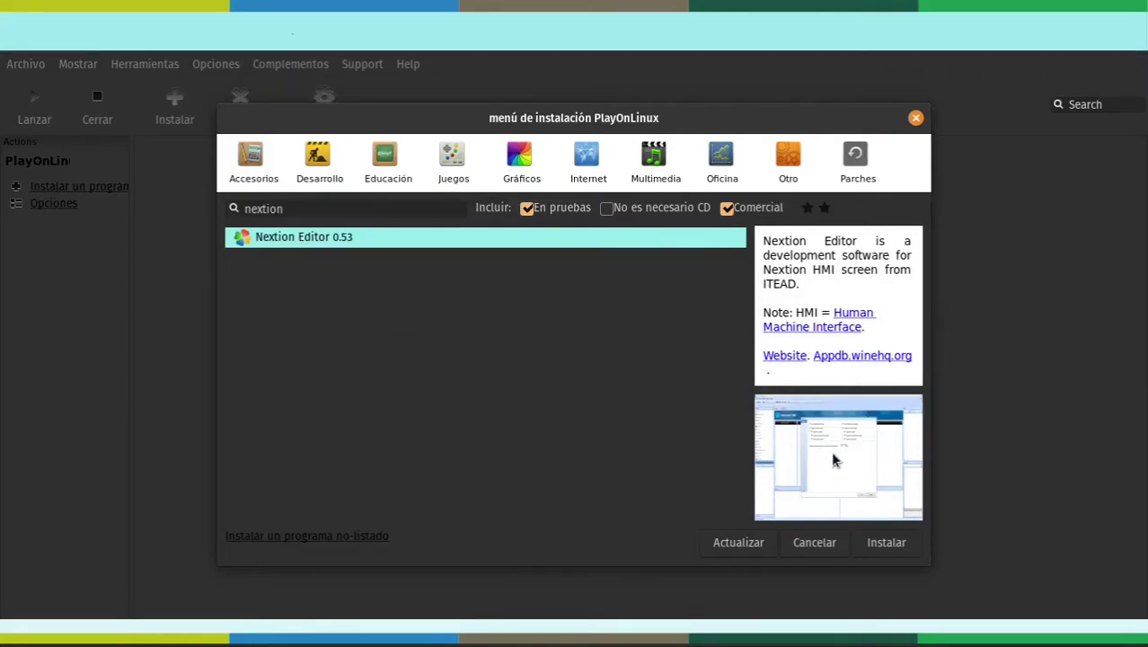
left_click(886, 546)
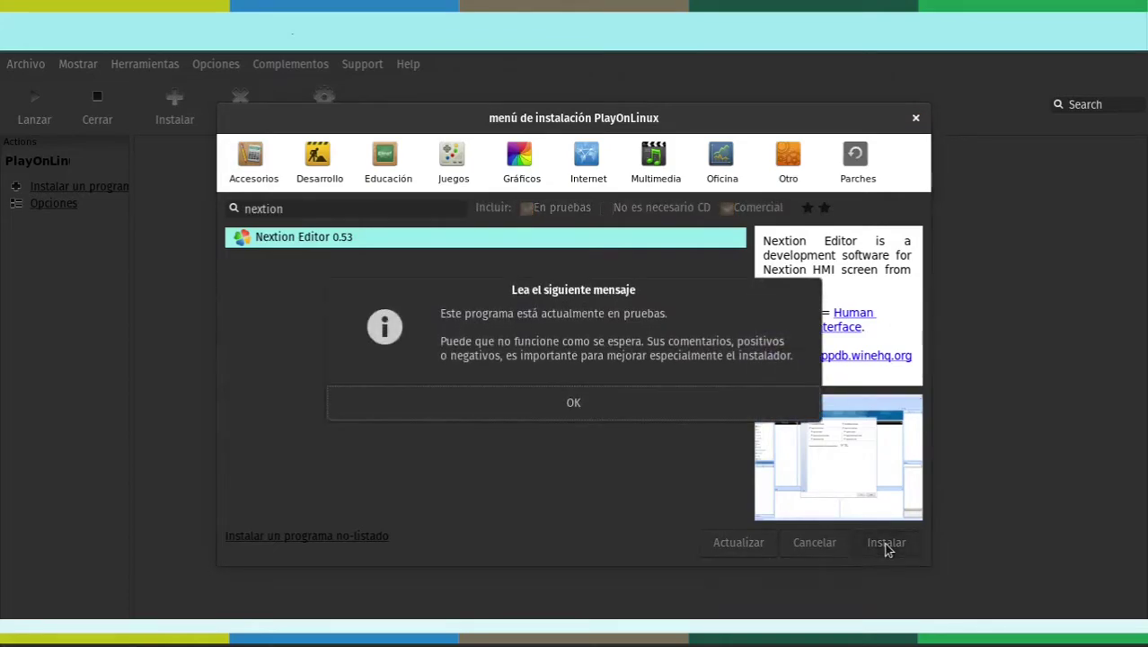
left_click(527, 401)
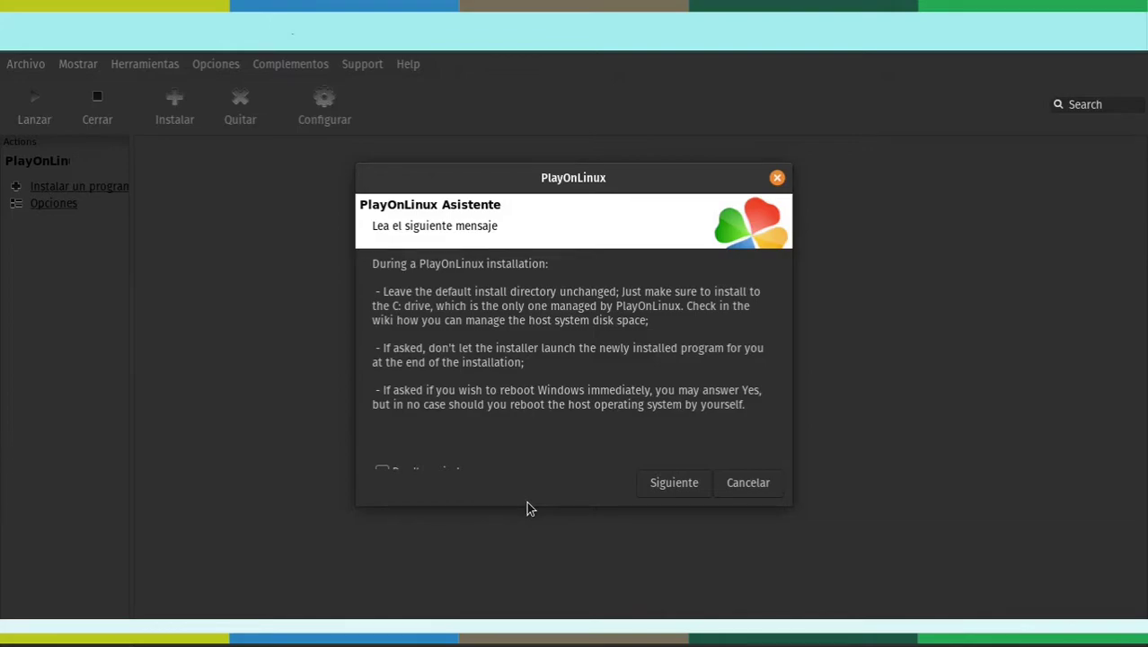
Accept the installation advice and the WineHQ notice, turning on "Don't remind me anymore" for each.
left_click_drag(527, 504, 525, 550)
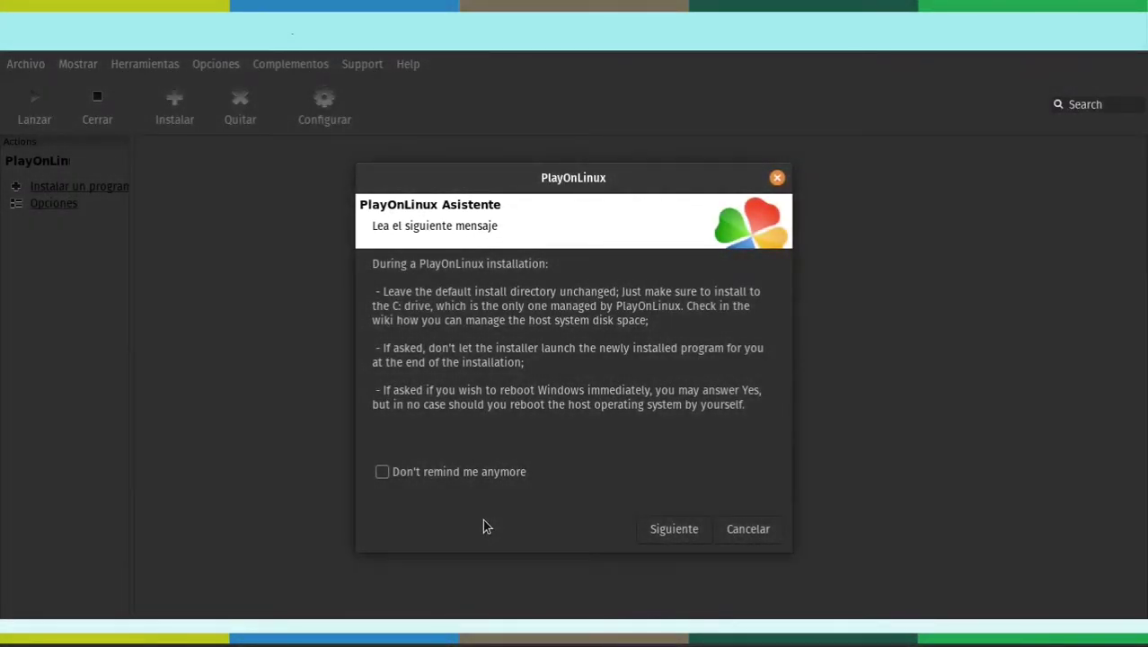
left_click(380, 479)
left_click(666, 537)
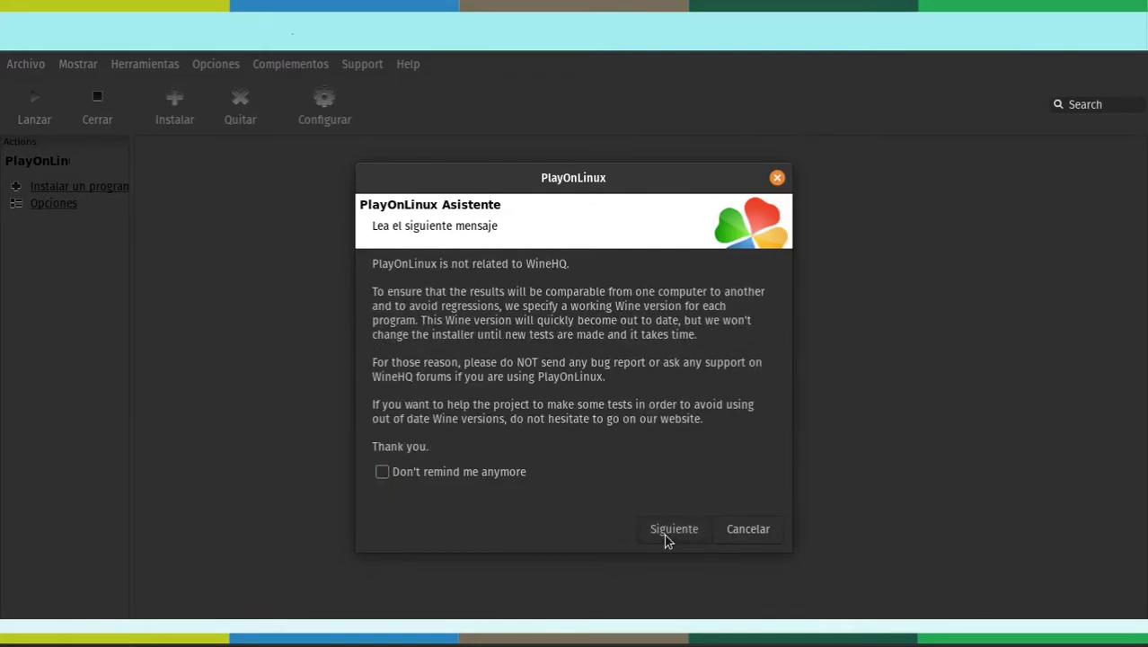
left_click(384, 476)
left_click(680, 535)
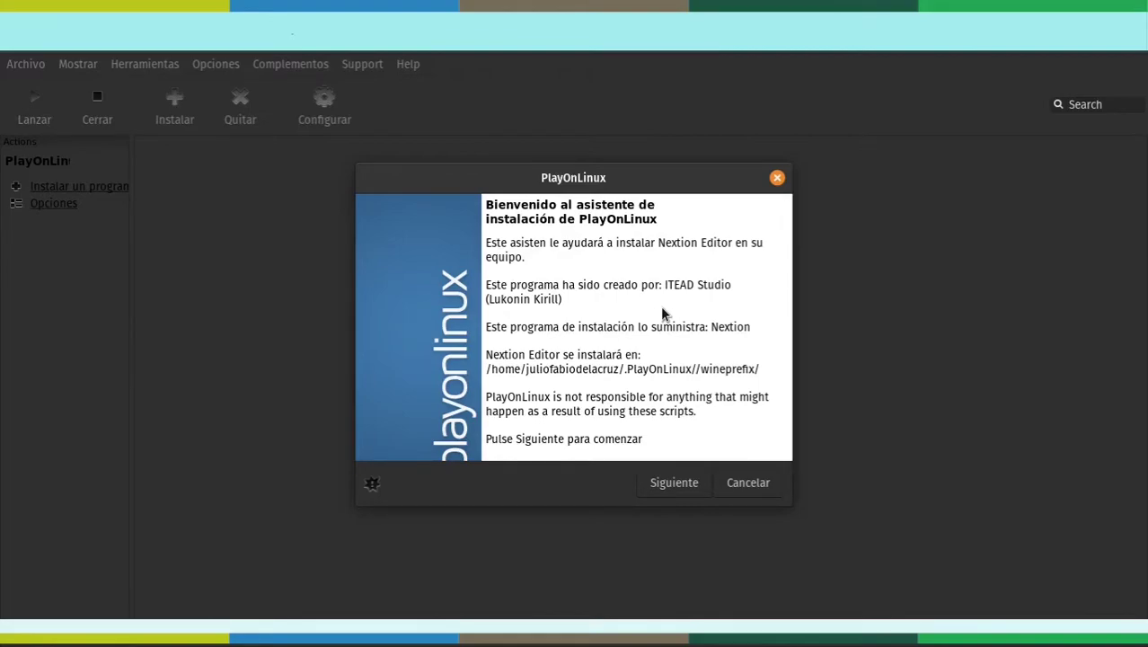
Continue past the Nextion Editor installation welcome page and the Linux compatibility warning.
left_click(665, 493)
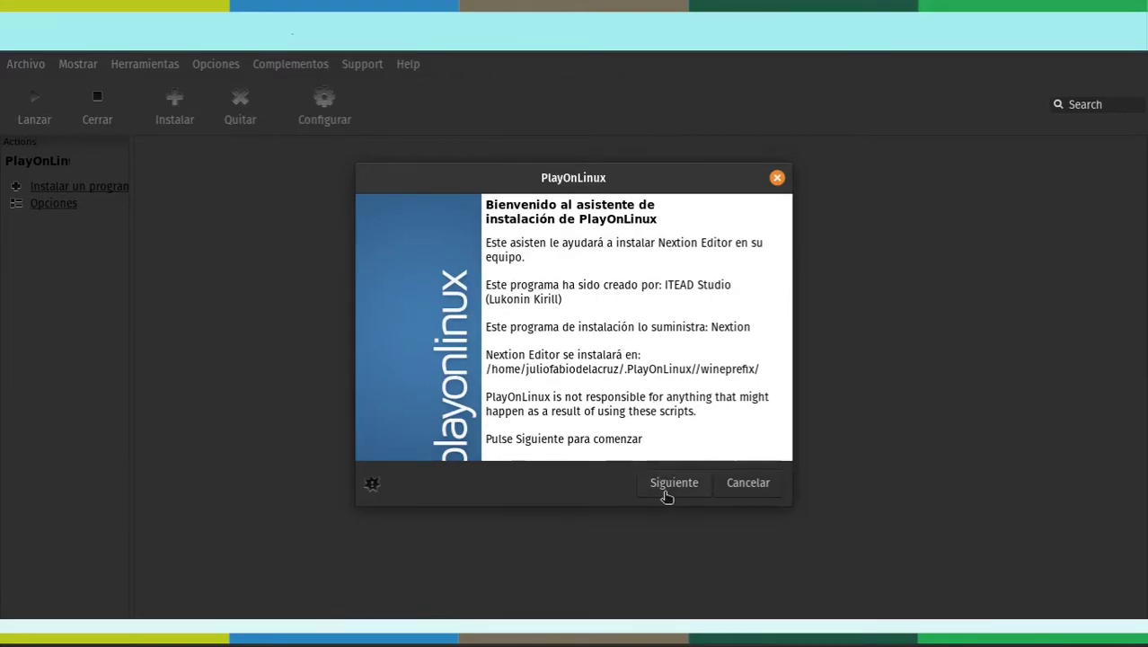
left_click(665, 493)
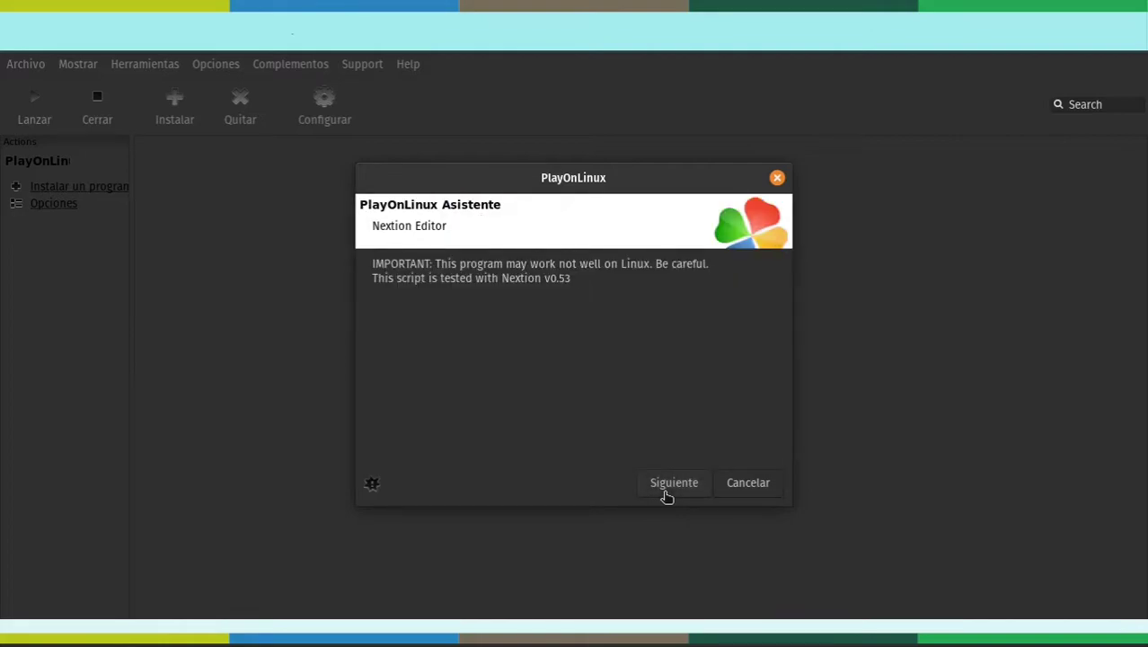
left_click(665, 493)
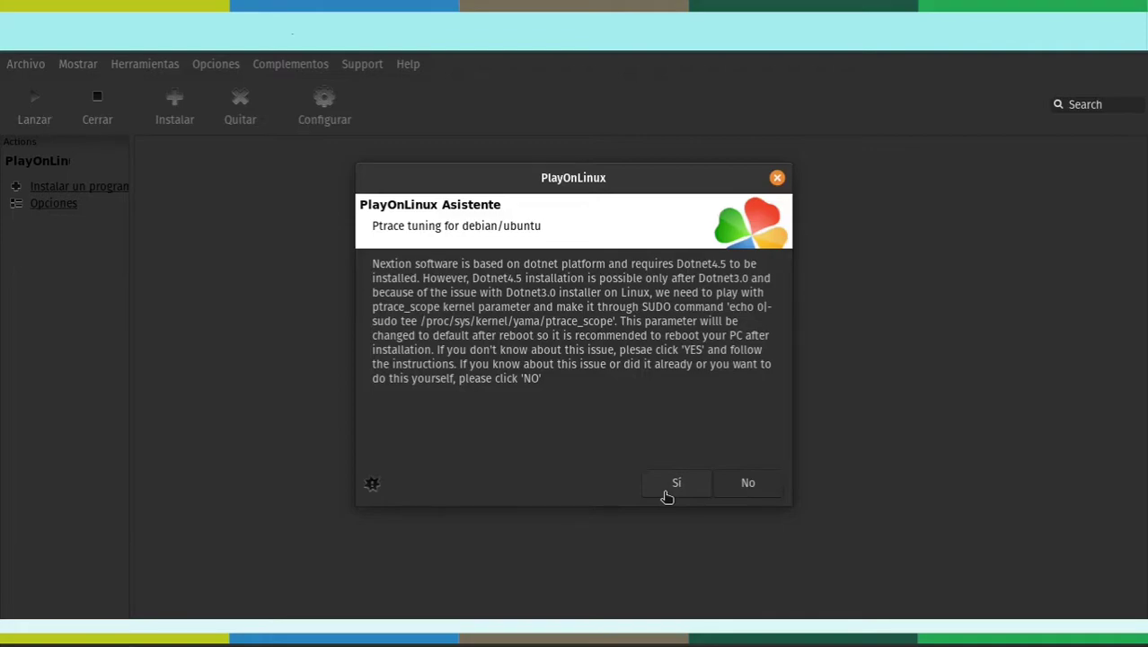
Accept the ptrace tuning for debian/ubuntu and choose to erase (Borrar) the existing Nextion virtual drive.
left_click(665, 494)
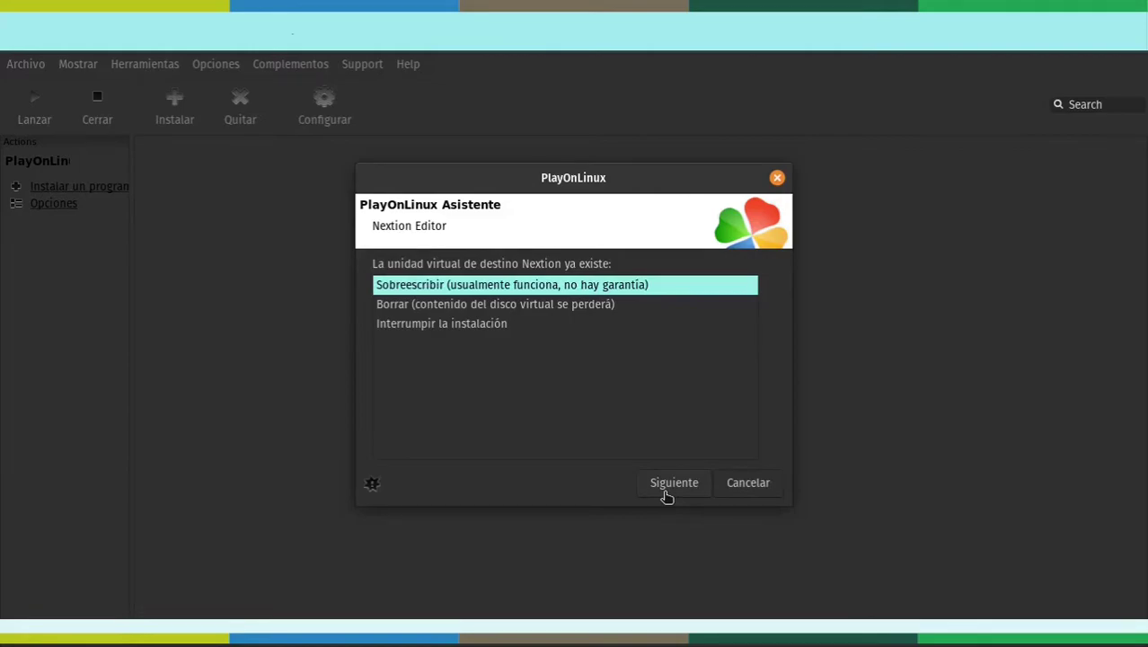
left_click(429, 307)
left_click(686, 488)
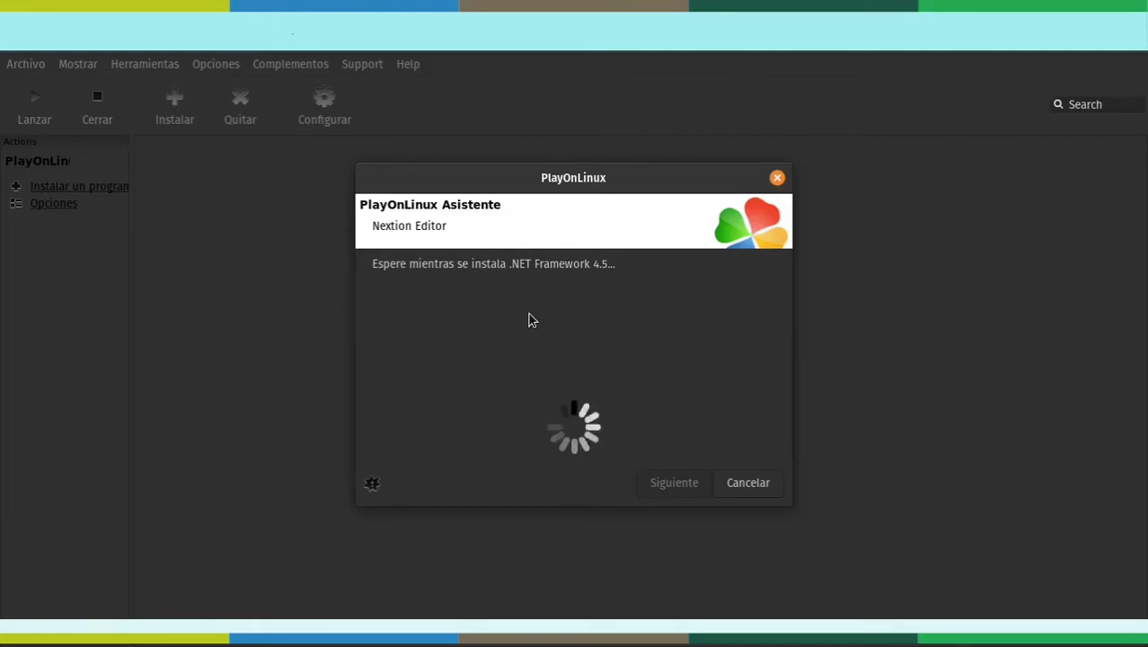
Proceed through the component installation and run NextionEditor.exe as the setup file.
left_click(674, 483)
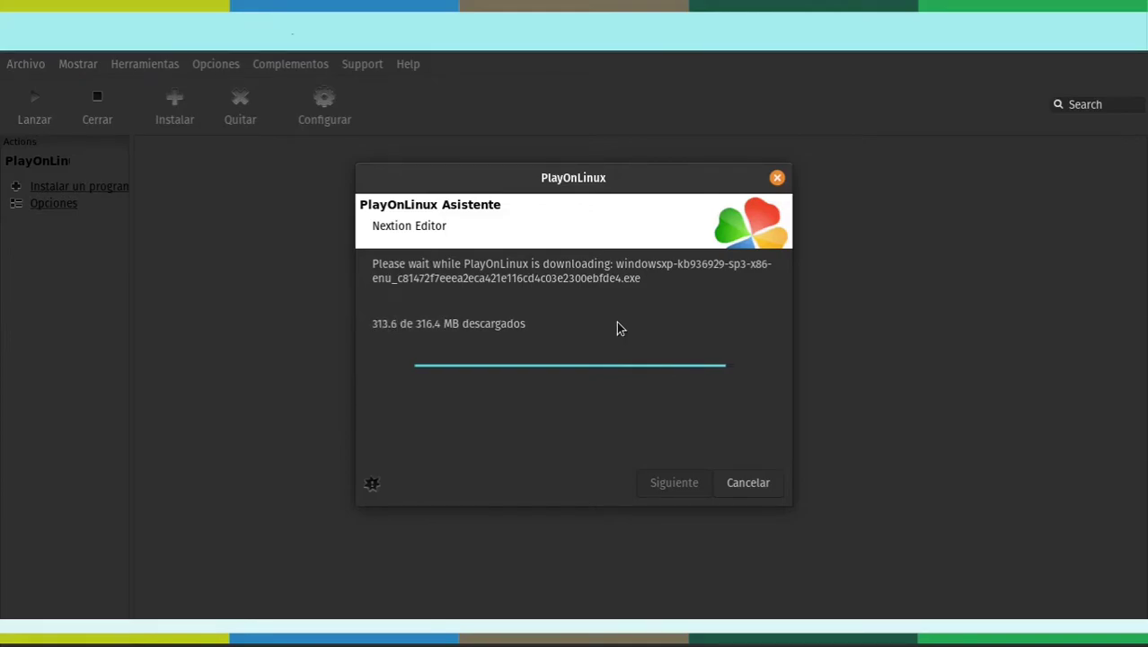
left_click(573, 363)
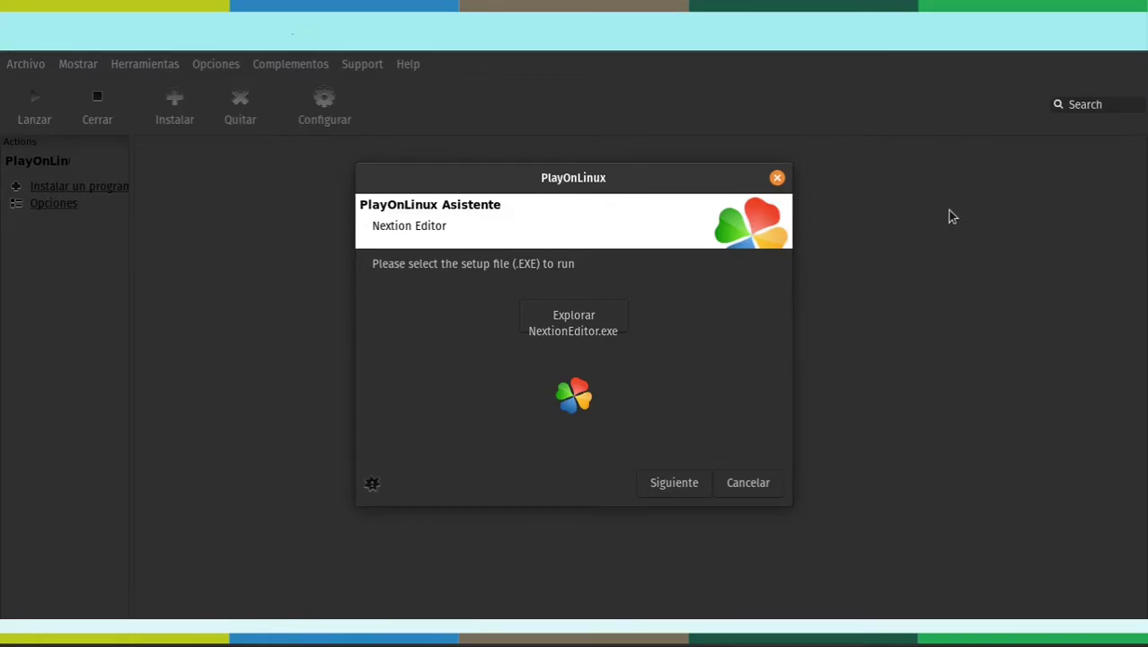
left_click(672, 484)
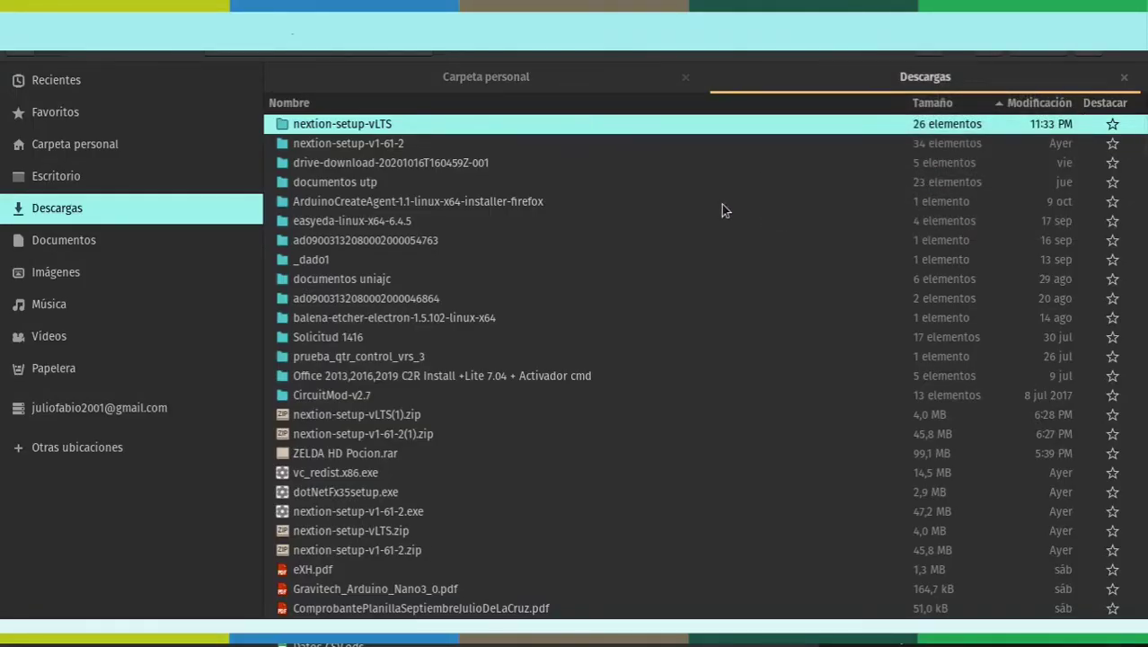
Switch to the file manager and examine the nextion-setup-v1-61-2 folder in Descargas.
double_click(389, 126)
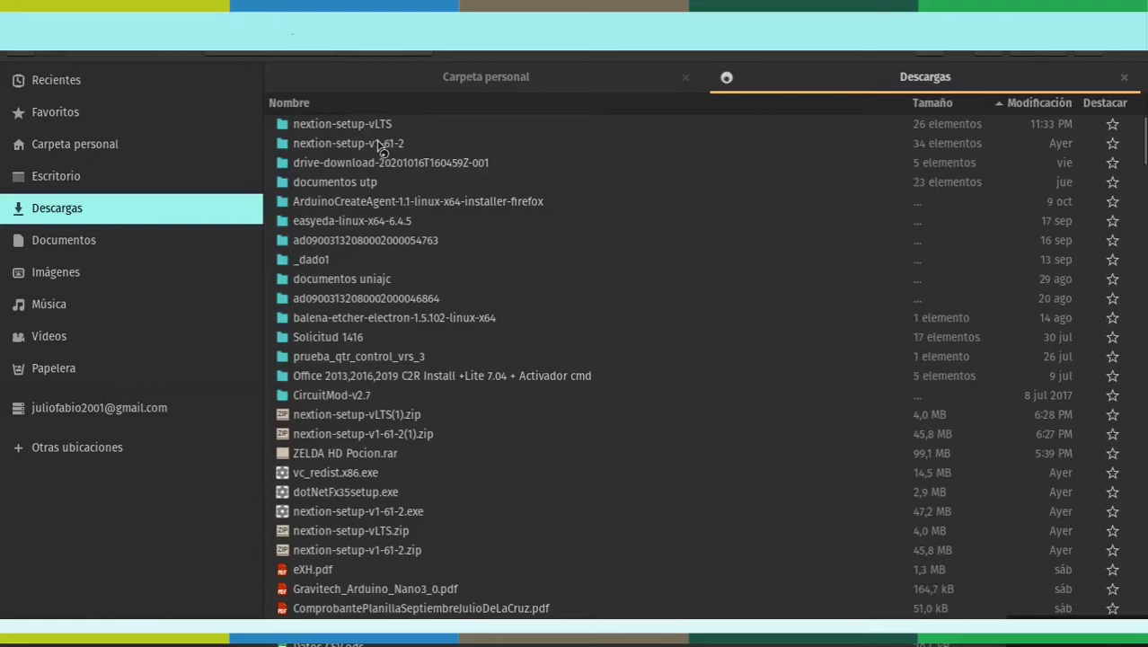
double_click(375, 143)
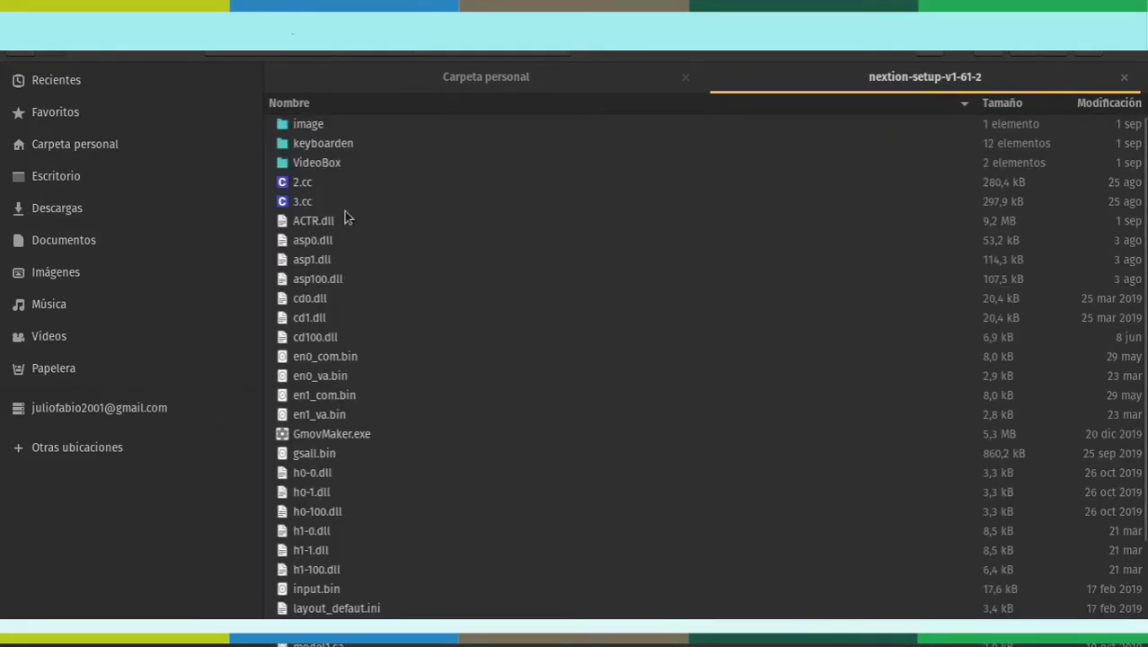
scroll(435, 352, "down", 1)
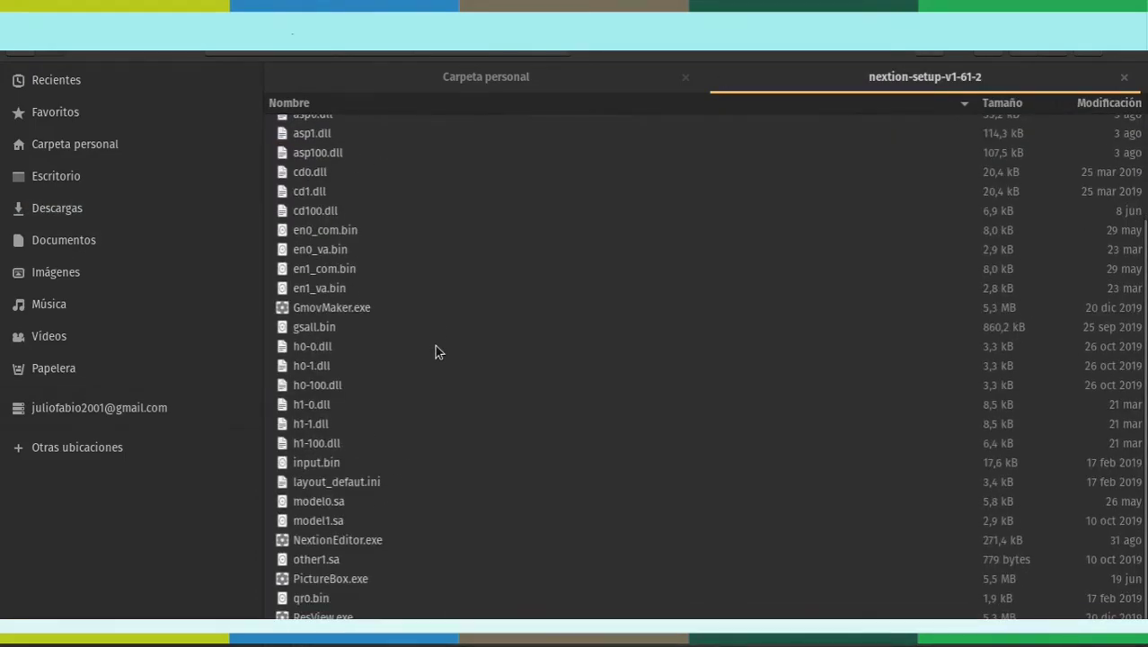
scroll(435, 352, "up", 1)
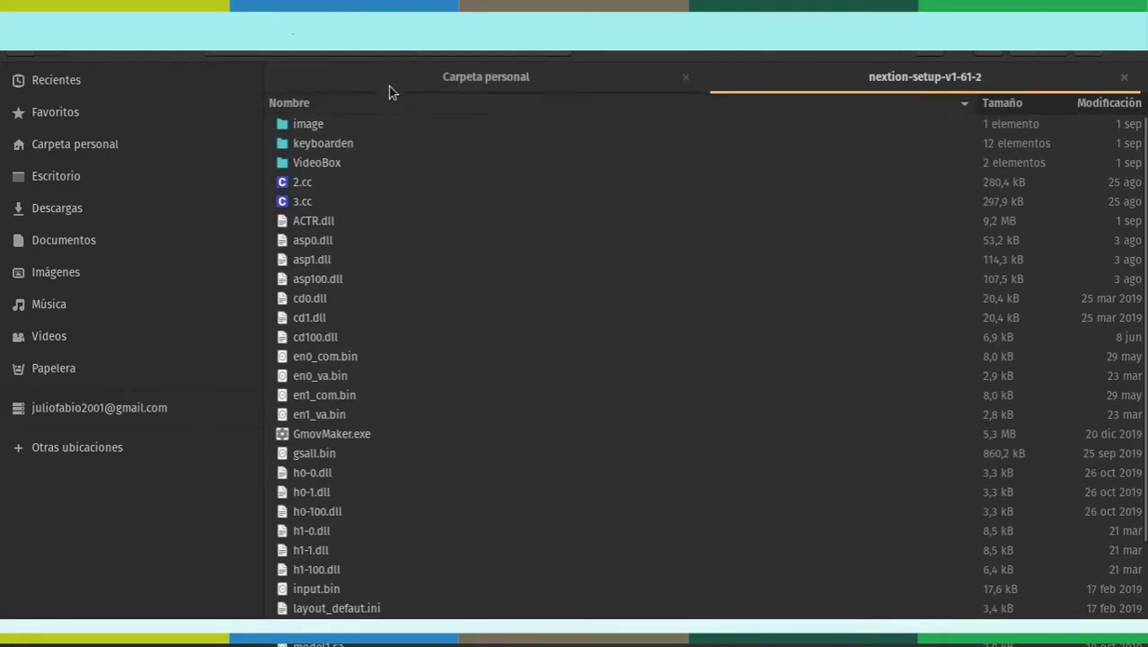
key("alt+Up")
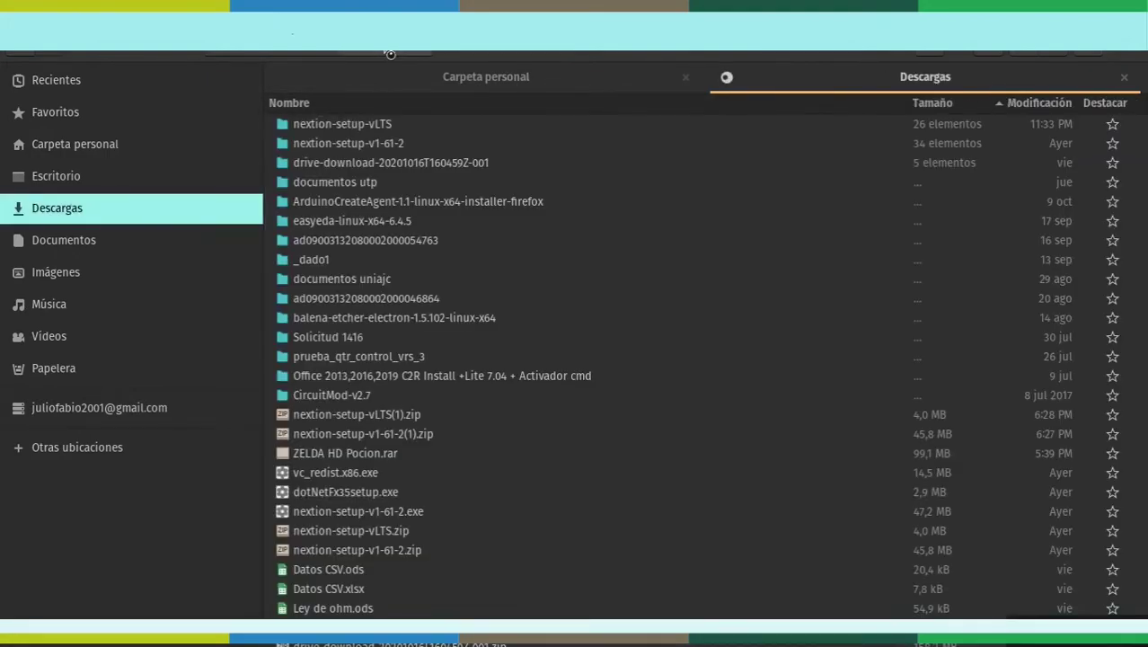
Select all files and folders inside the nextion-setup-vLTS folder.
double_click(360, 130)
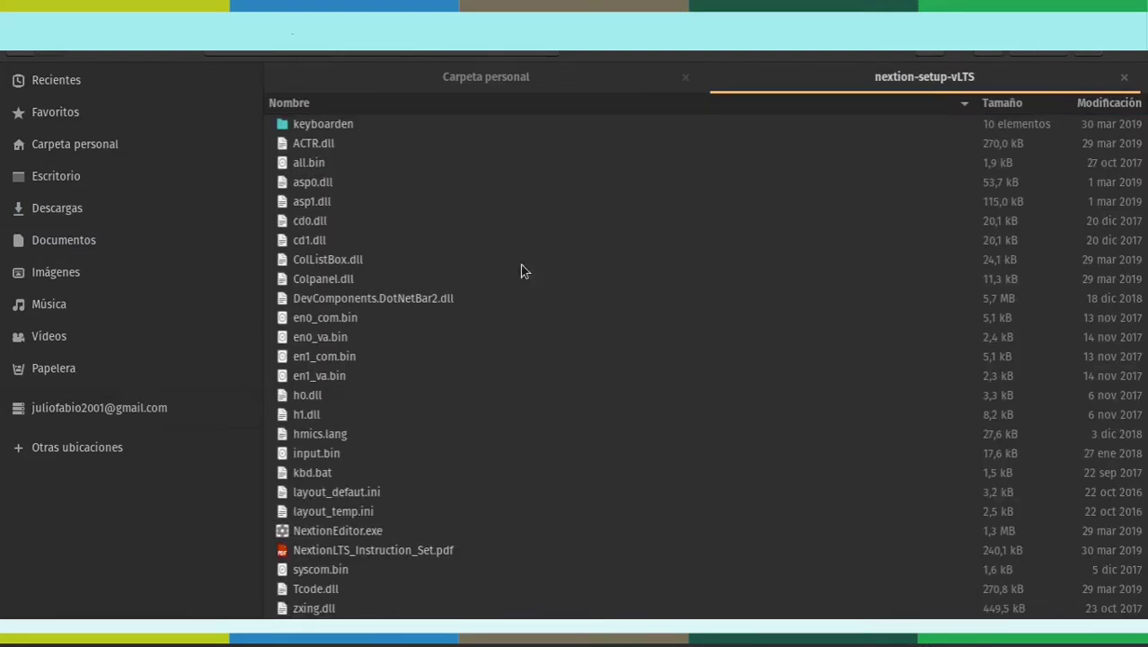
left_click(445, 302)
key("ctrl+a")
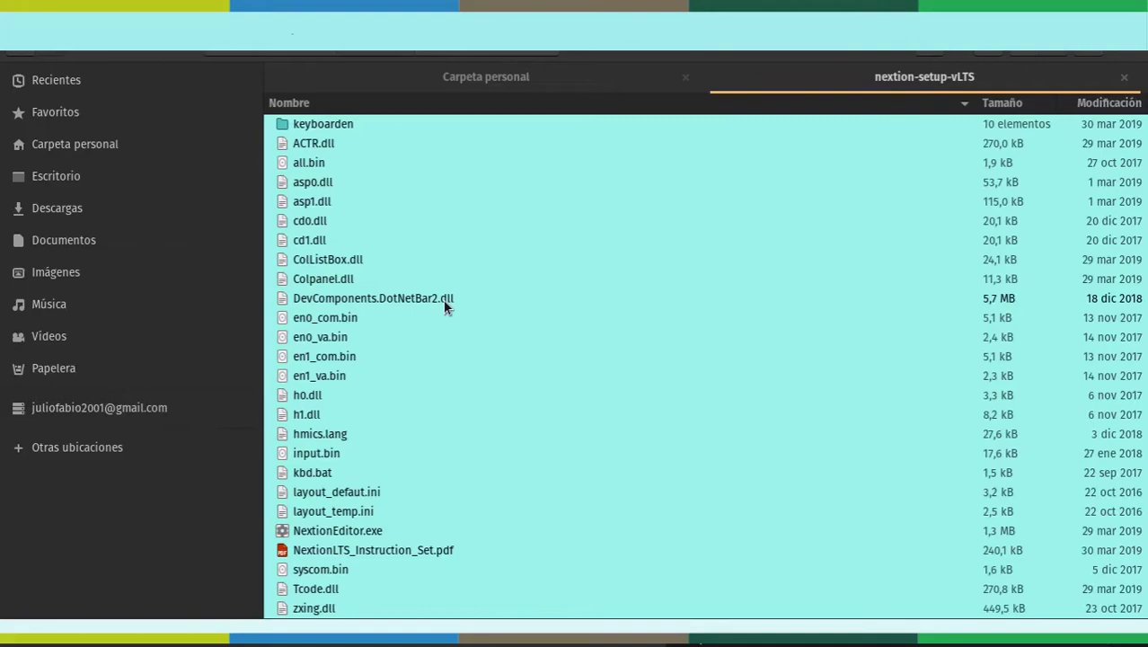
Open the drive_c folder of the Nextion drive inside PlayOnLinux's virtual drives in the home folder.
left_click(483, 88)
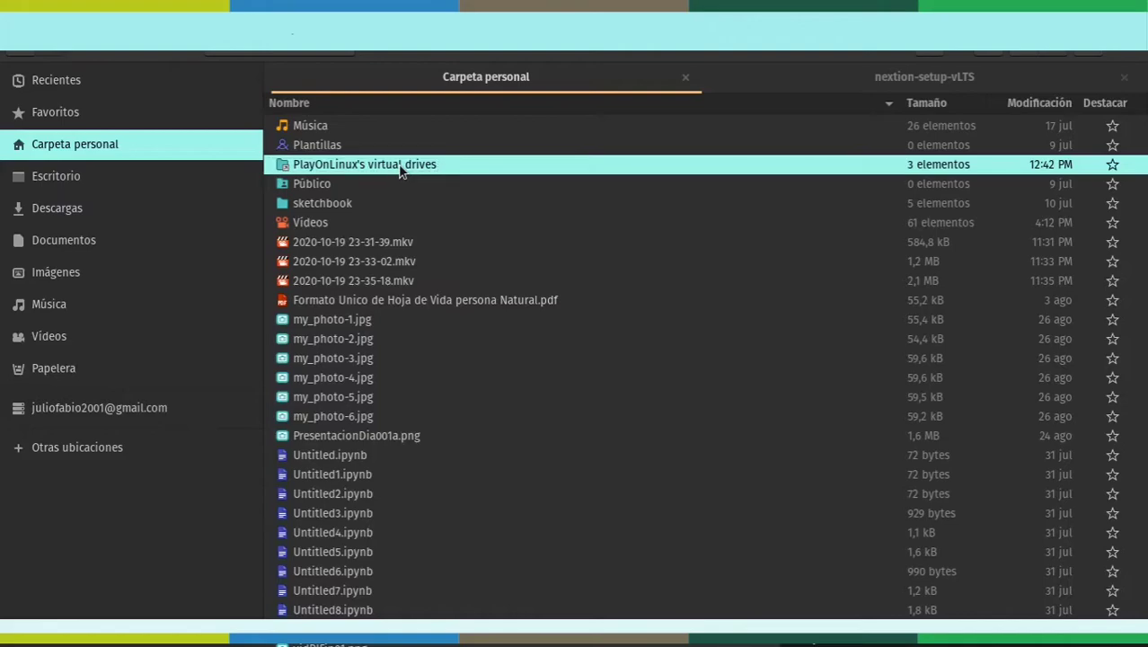
double_click(367, 169)
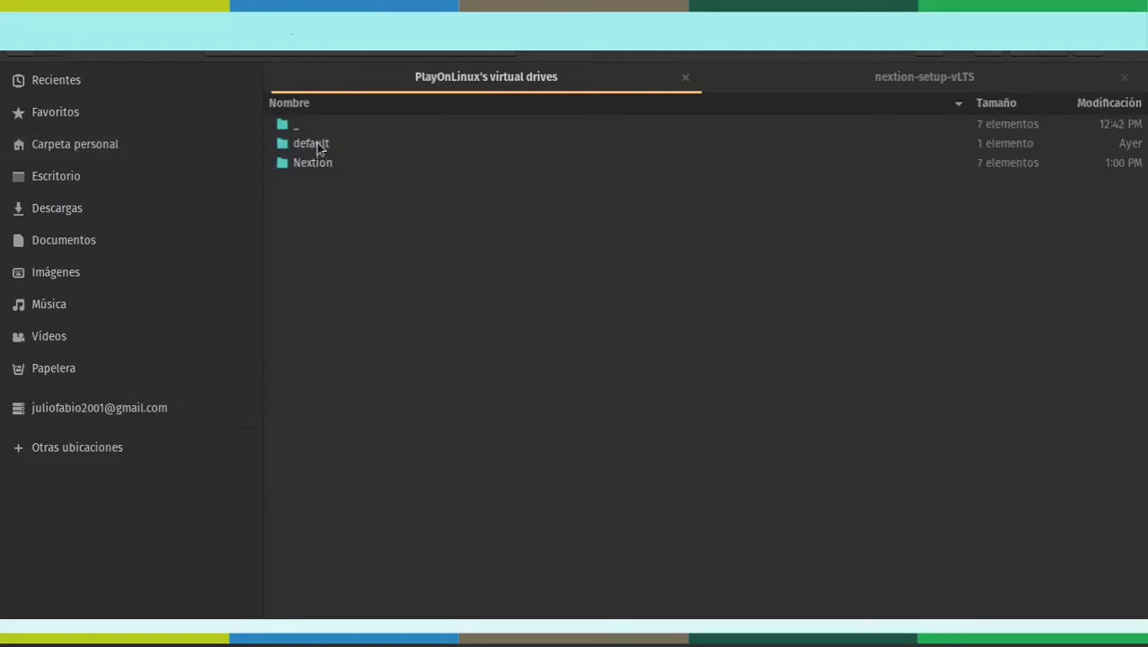
double_click(313, 163)
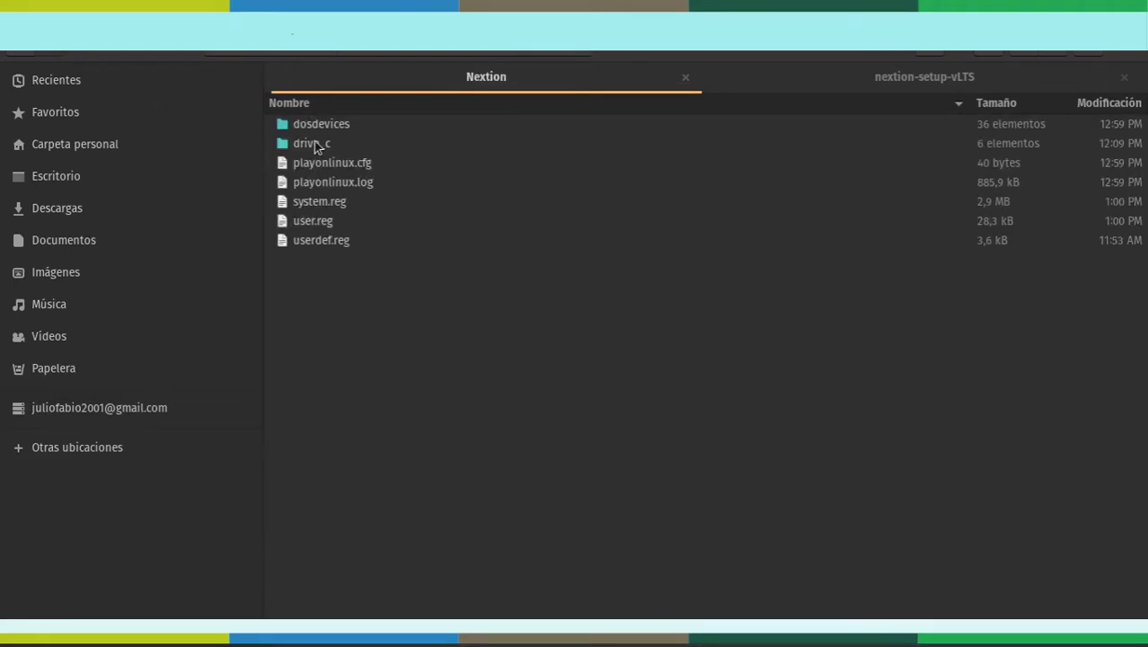
left_click(314, 146)
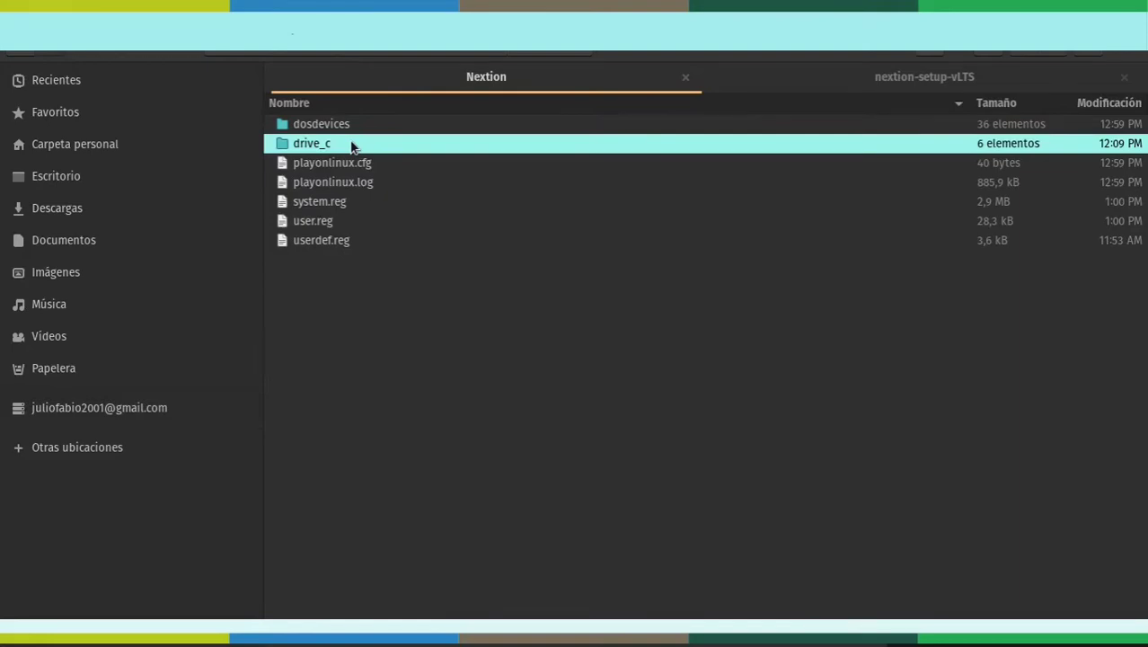
double_click(352, 146)
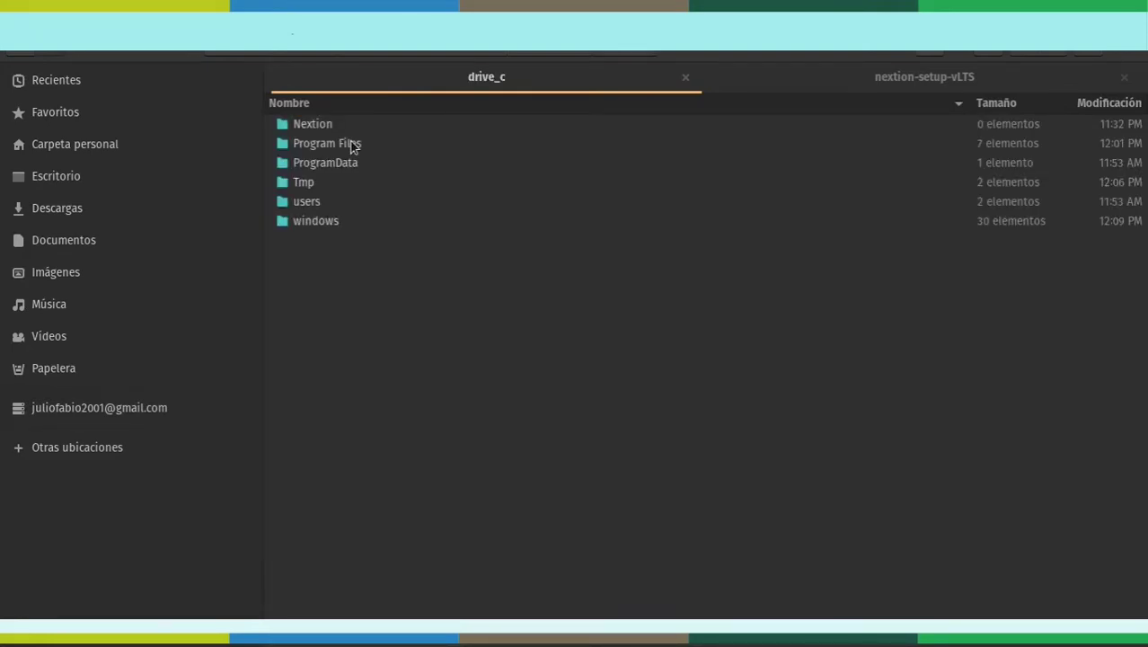
Paste the copied nextion-setup-vLTS files into the Nextion folder on drive_c.
left_click(328, 124)
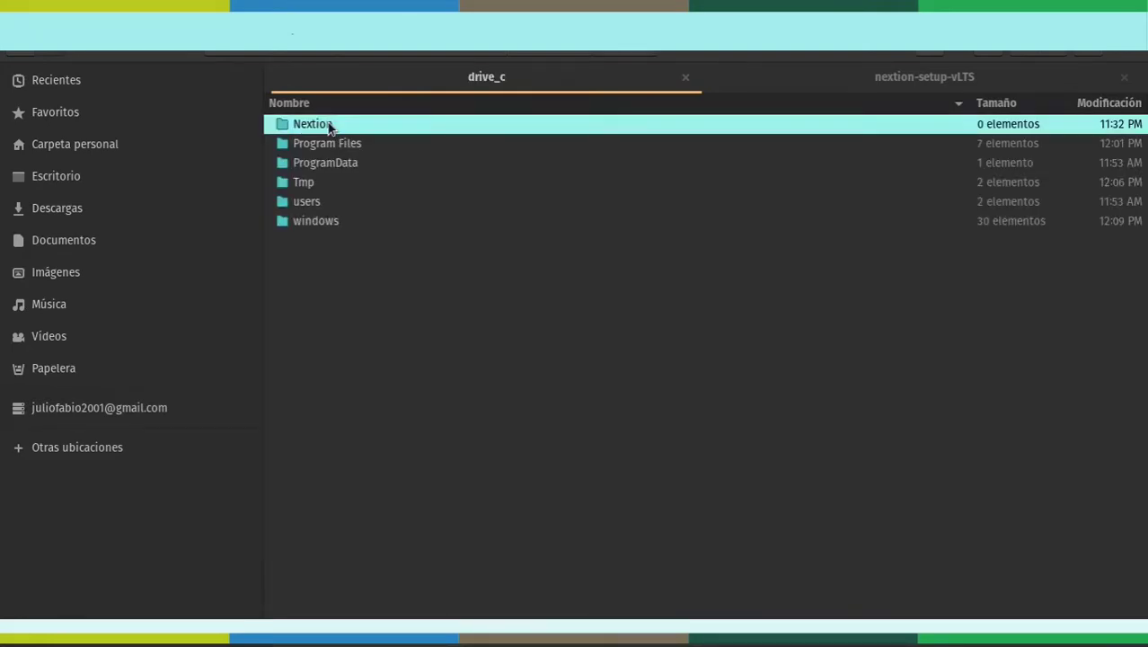
double_click(377, 126)
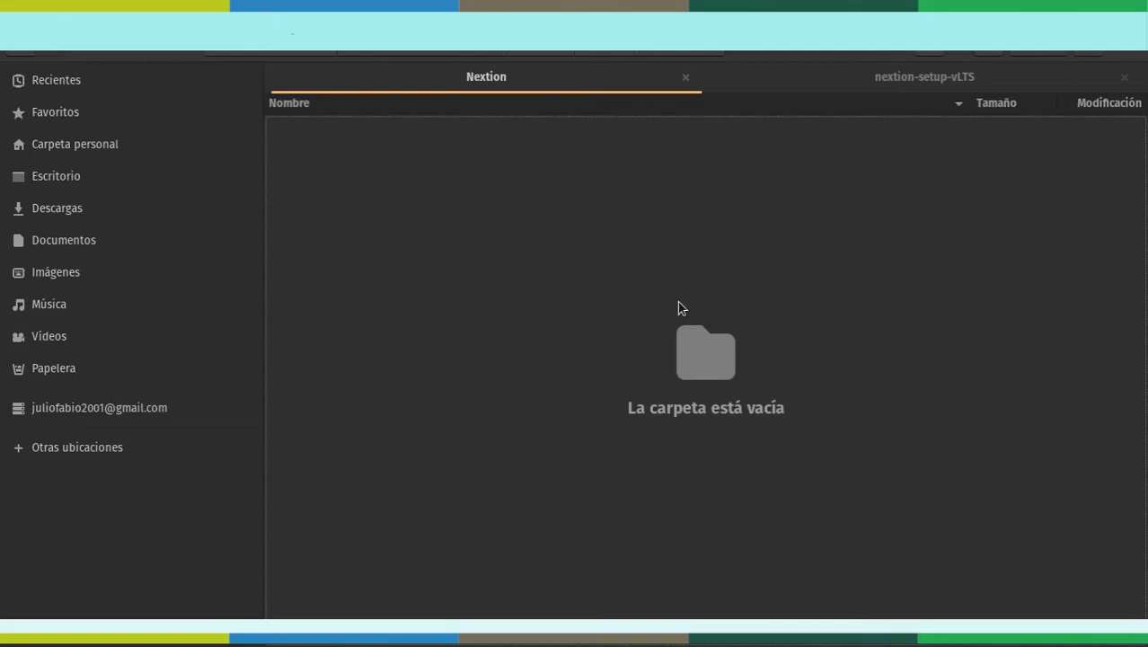
key("ctrl+v")
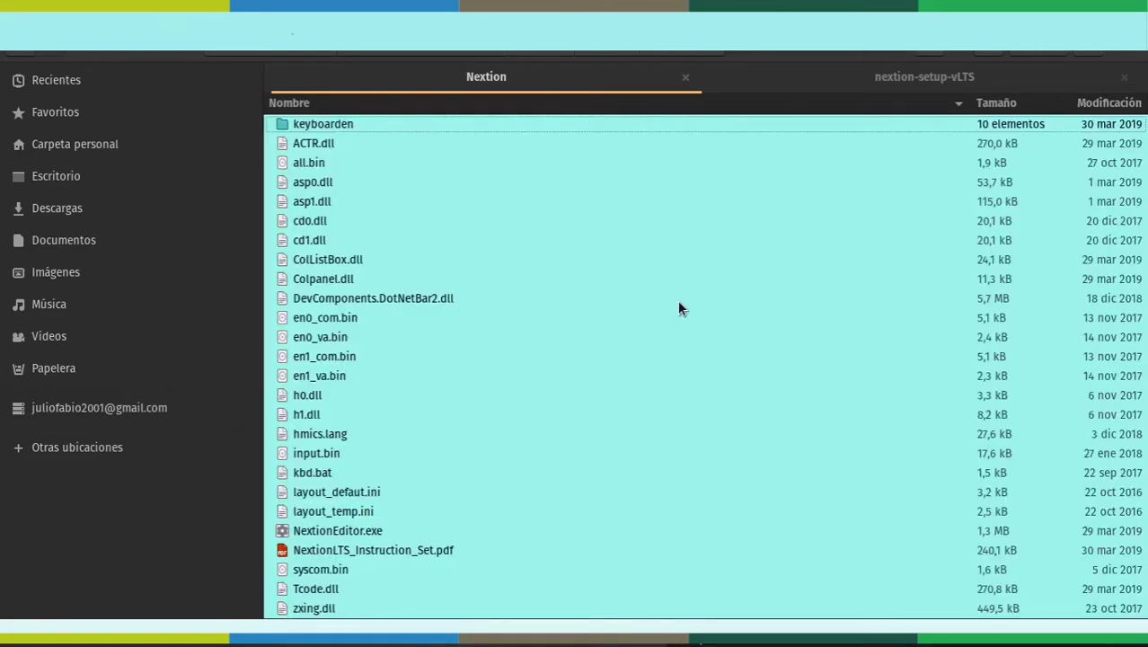
left_click(673, 320)
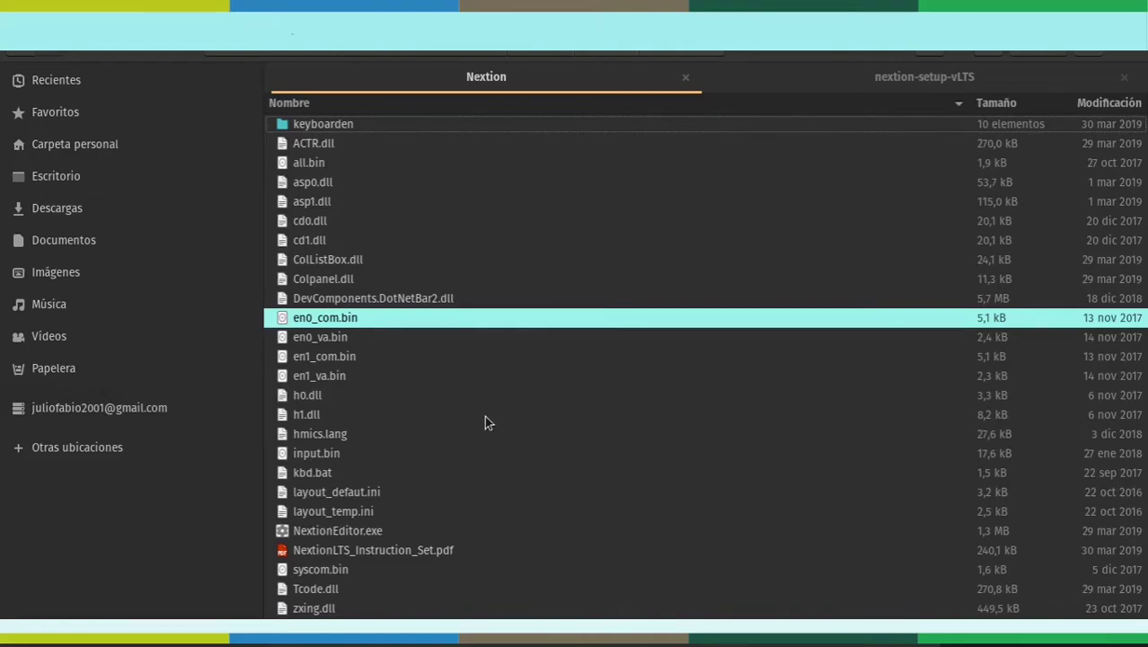
left_click(579, 150)
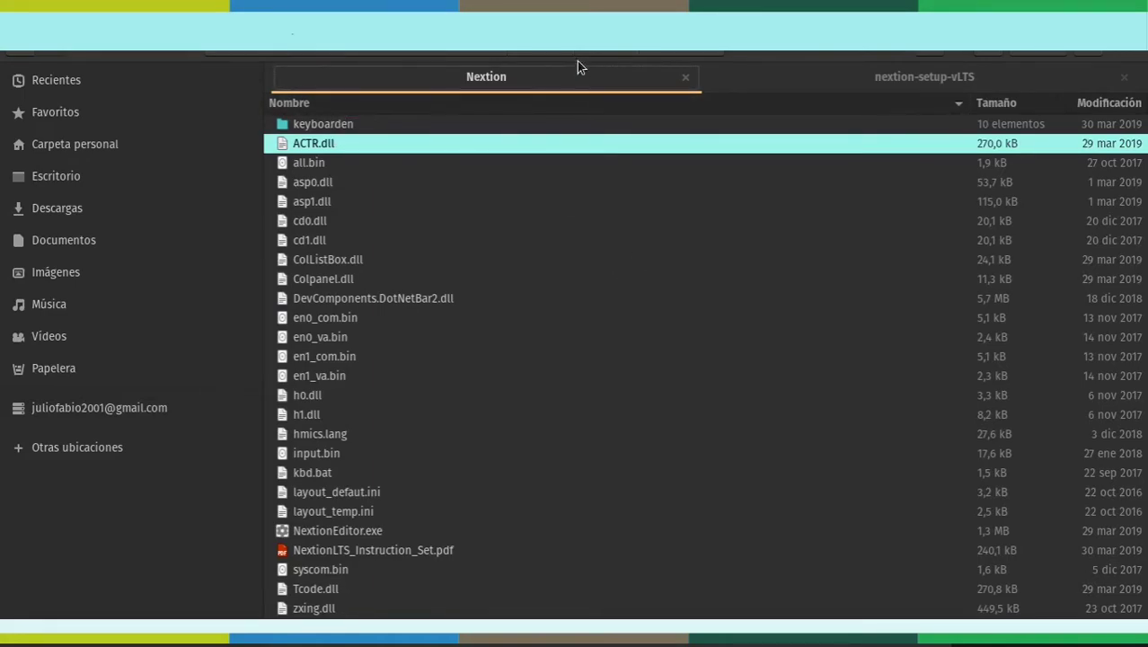
Return to the home folder (Carpeta personal) and show hidden files.
left_click(269, 36)
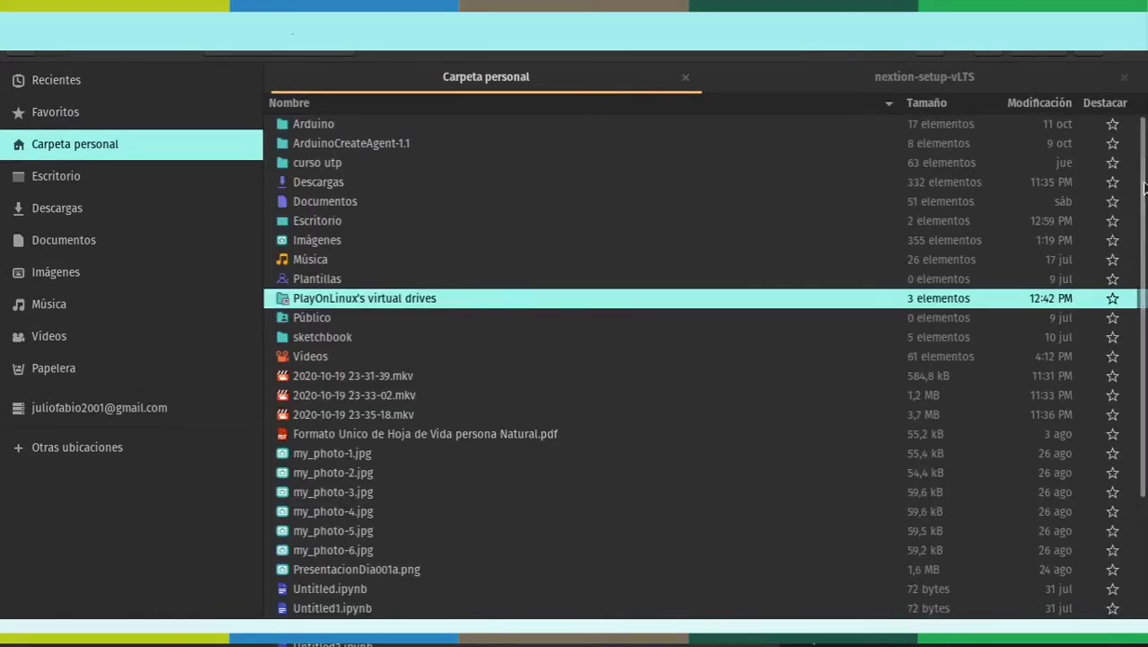
left_click(410, 298)
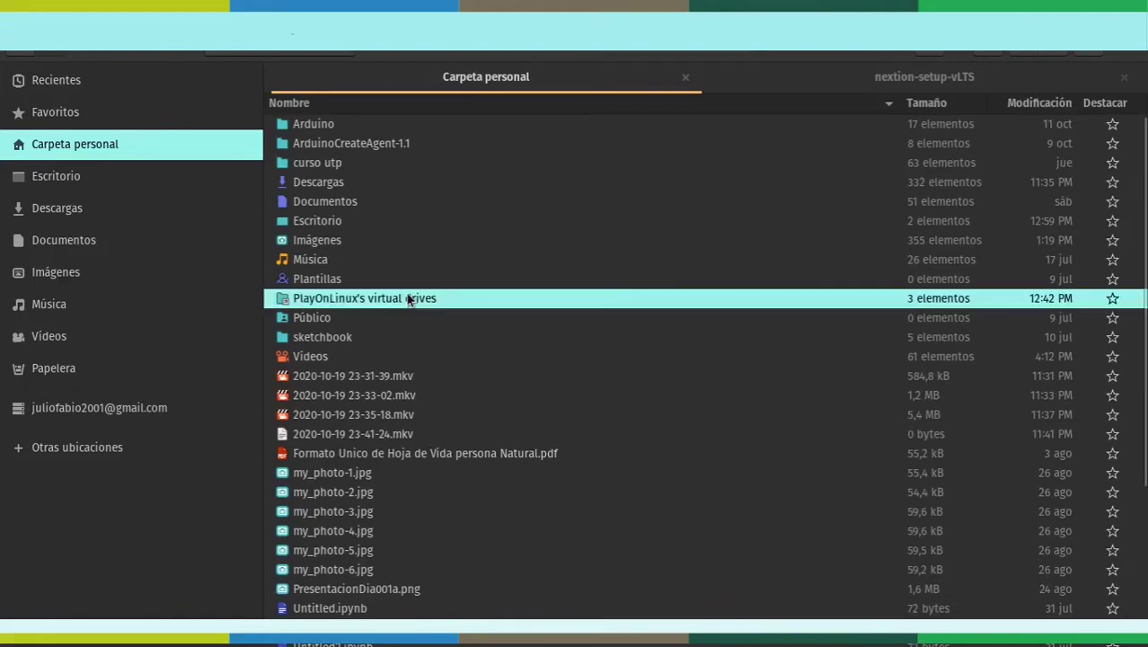
left_click(1091, 52)
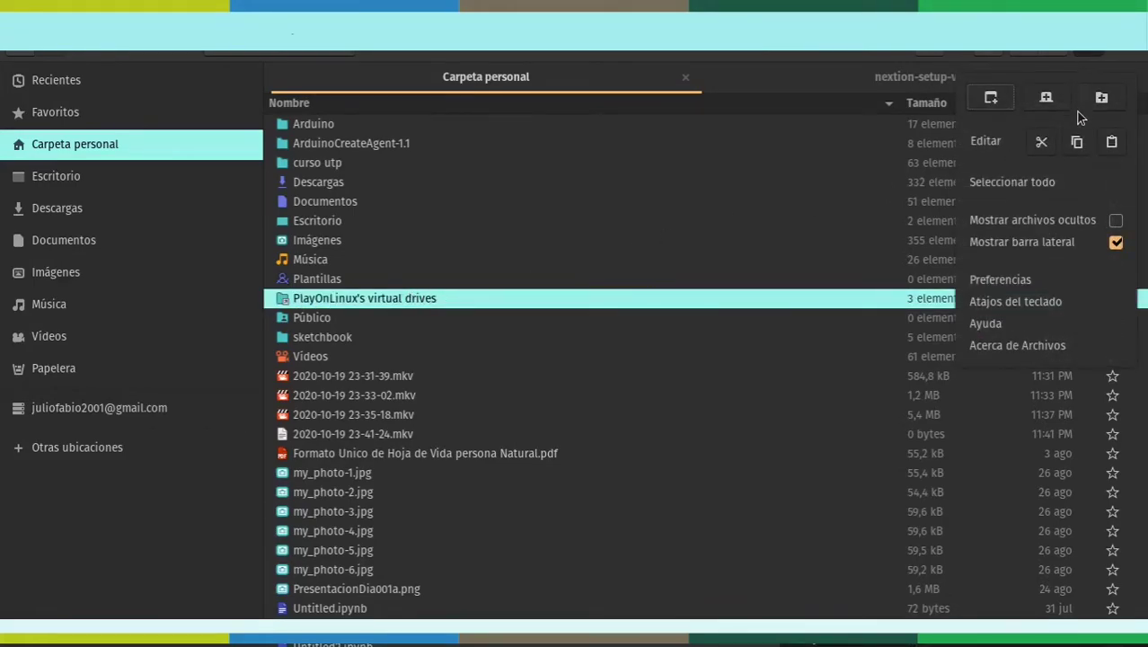
left_click(1109, 224)
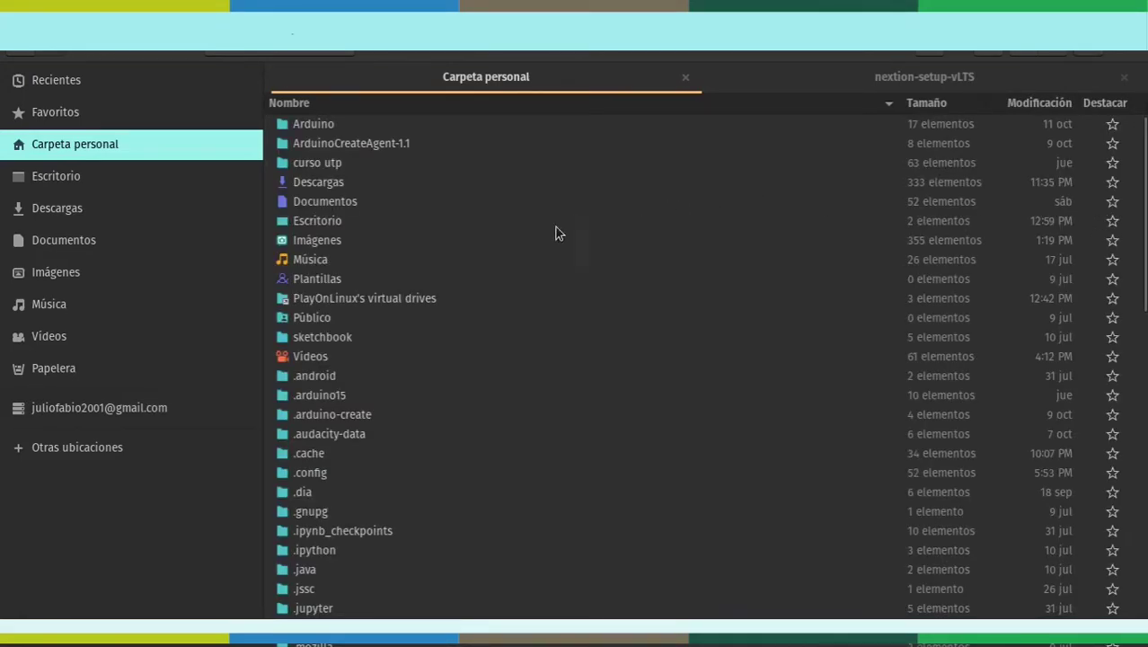
Examine the pasted files by browsing the hidden folder path .PlayOnLinux/wineprefix/Nextion/drive_c/Nextion.
scroll(440, 401, "down", 1)
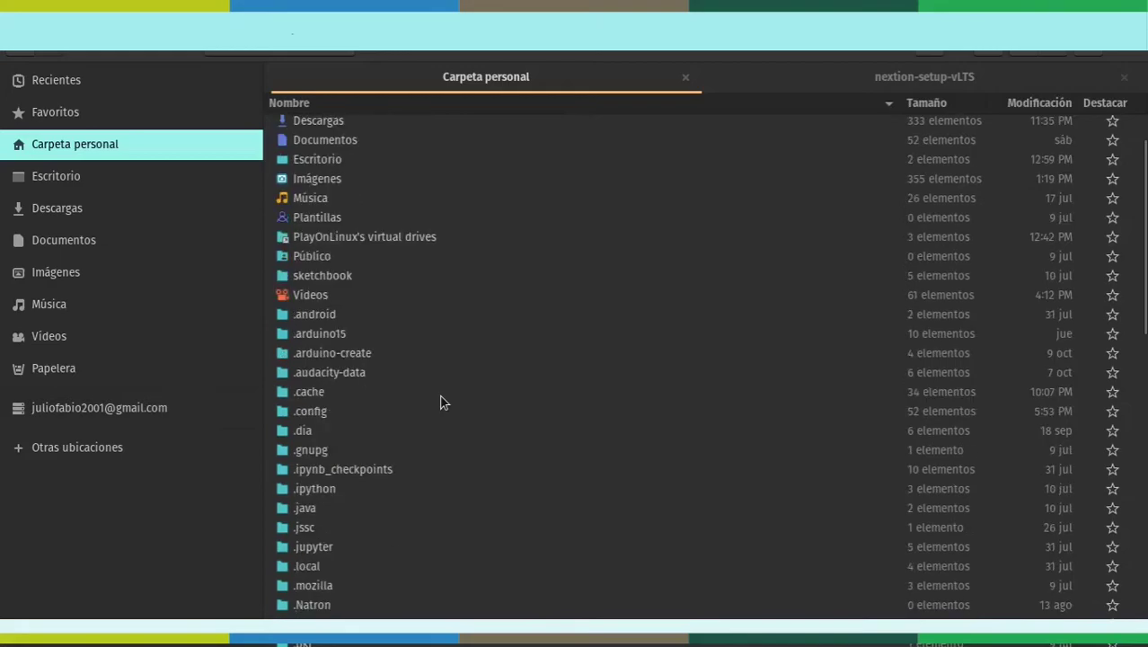
scroll(428, 423, "down", 5)
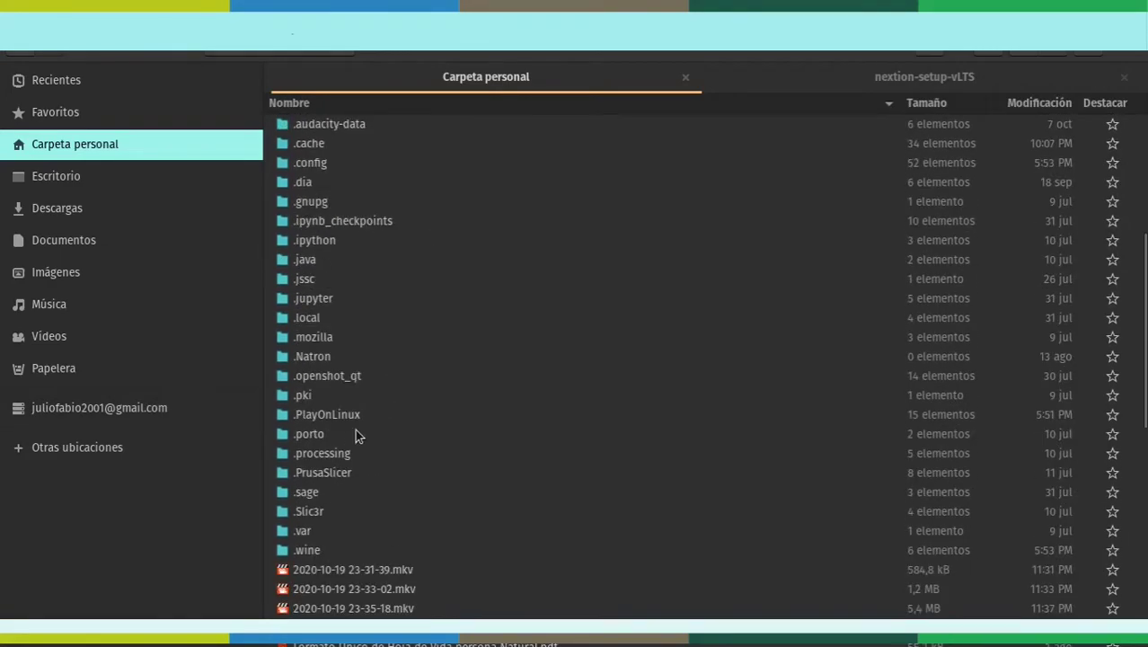
left_click(353, 417)
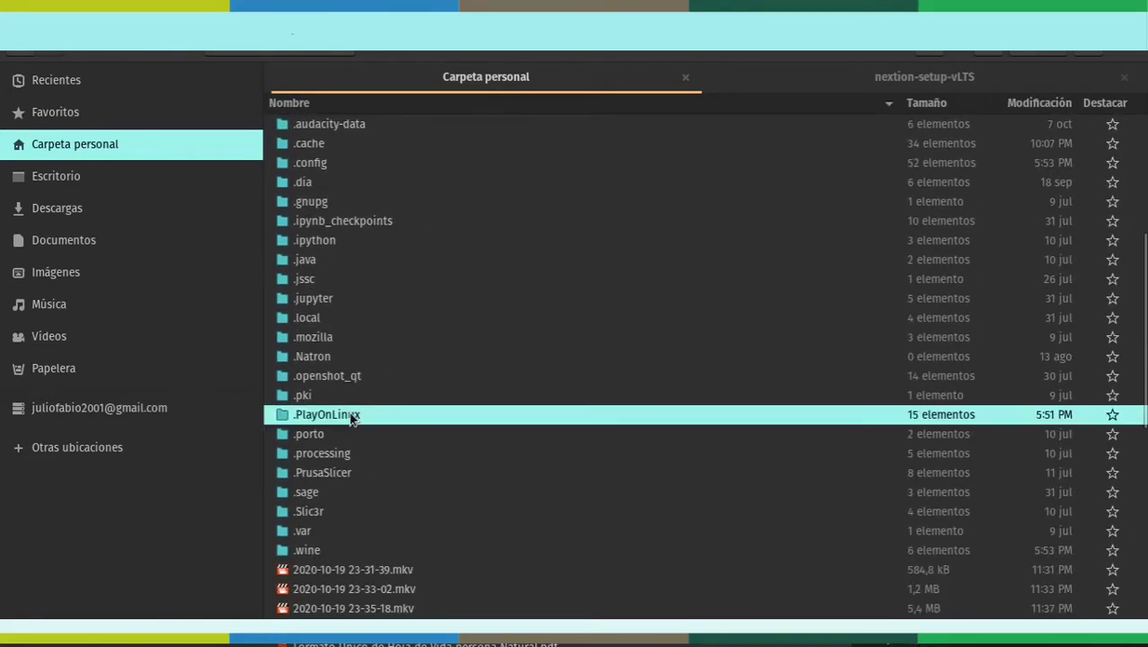
double_click(449, 418)
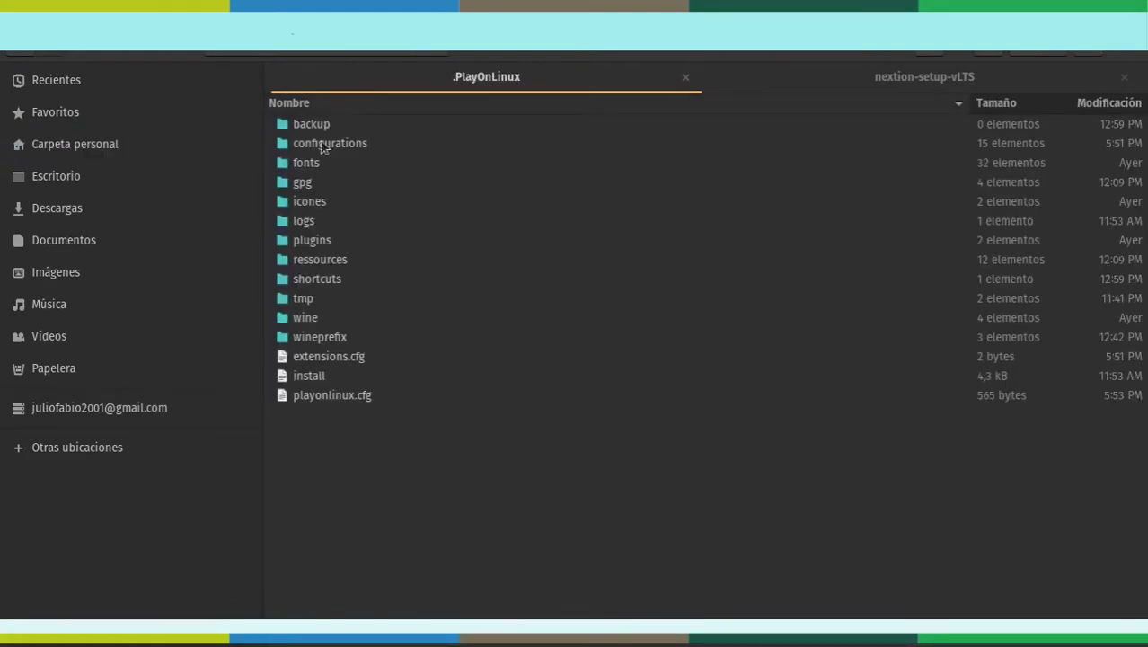
left_click(334, 339)
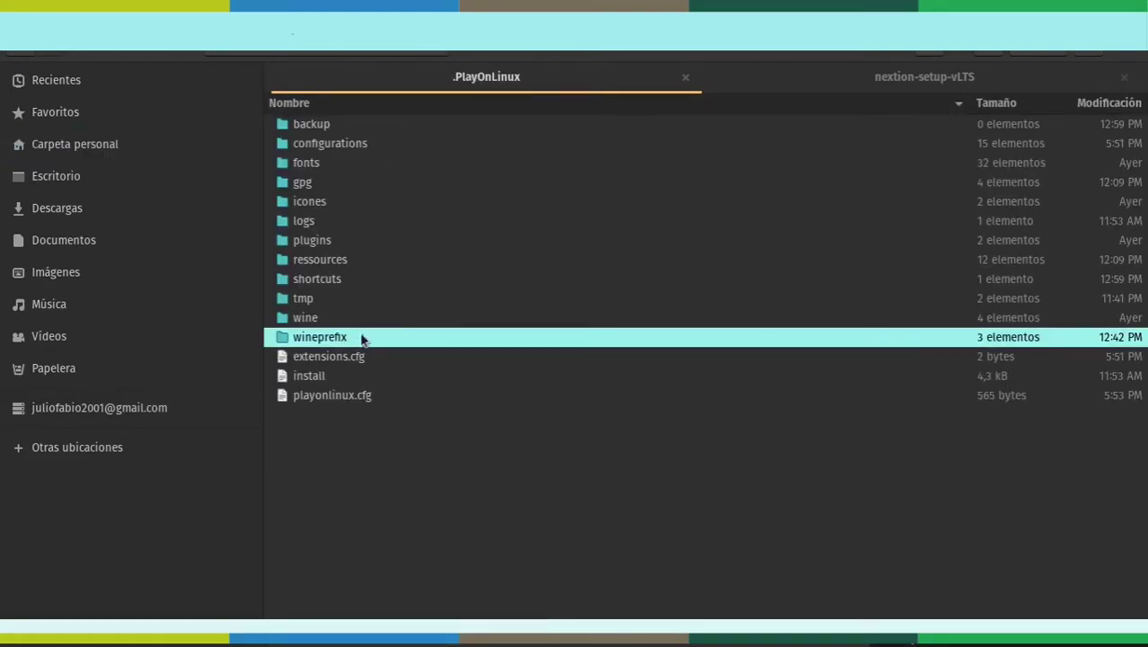
double_click(431, 338)
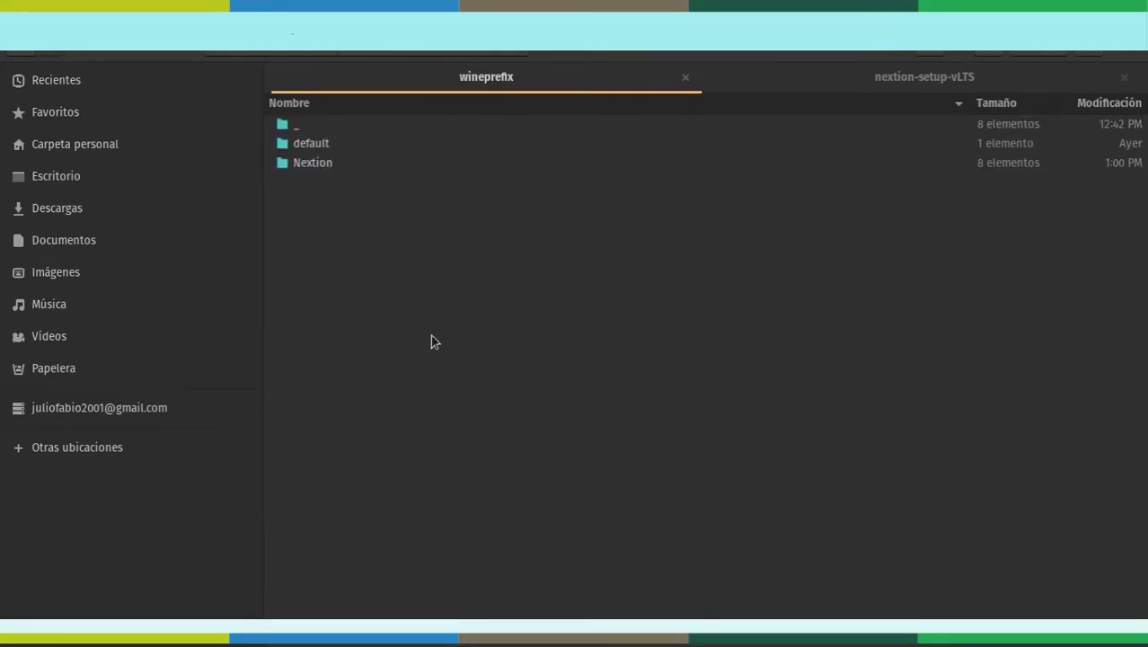
double_click(327, 161)
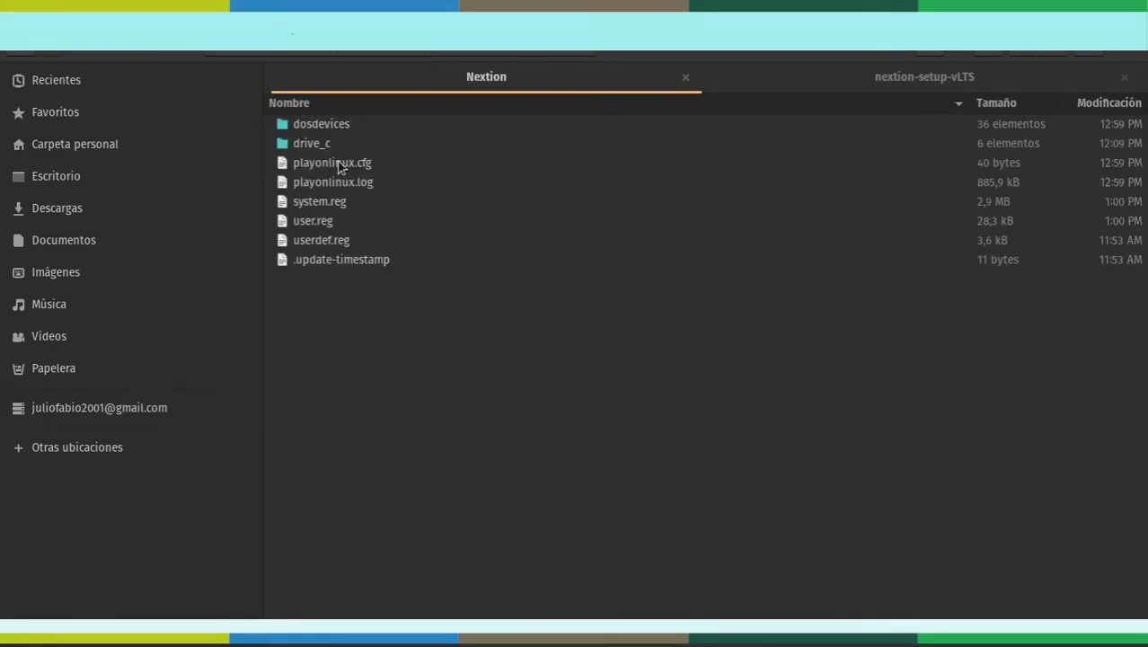
double_click(317, 146)
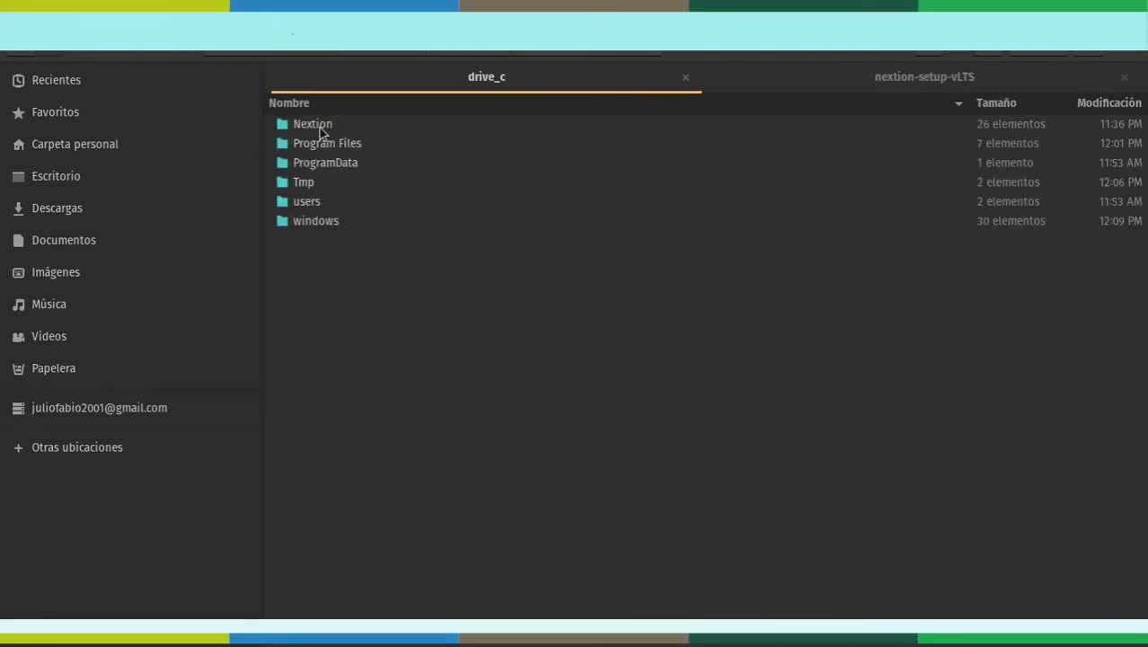
double_click(319, 127)
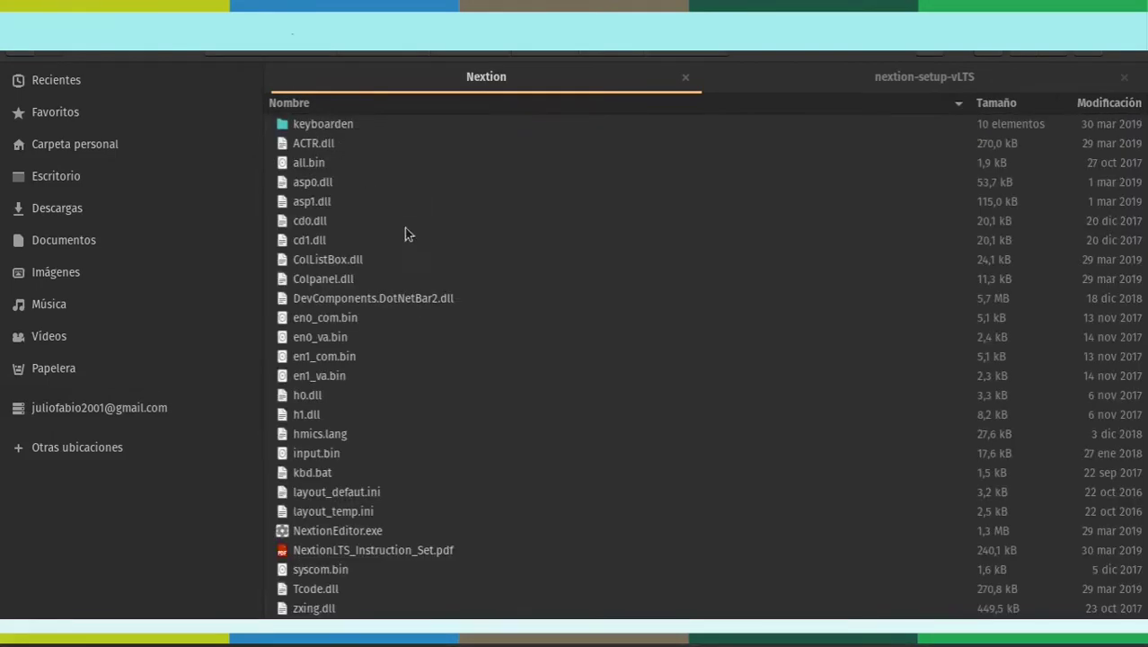
left_click(334, 147)
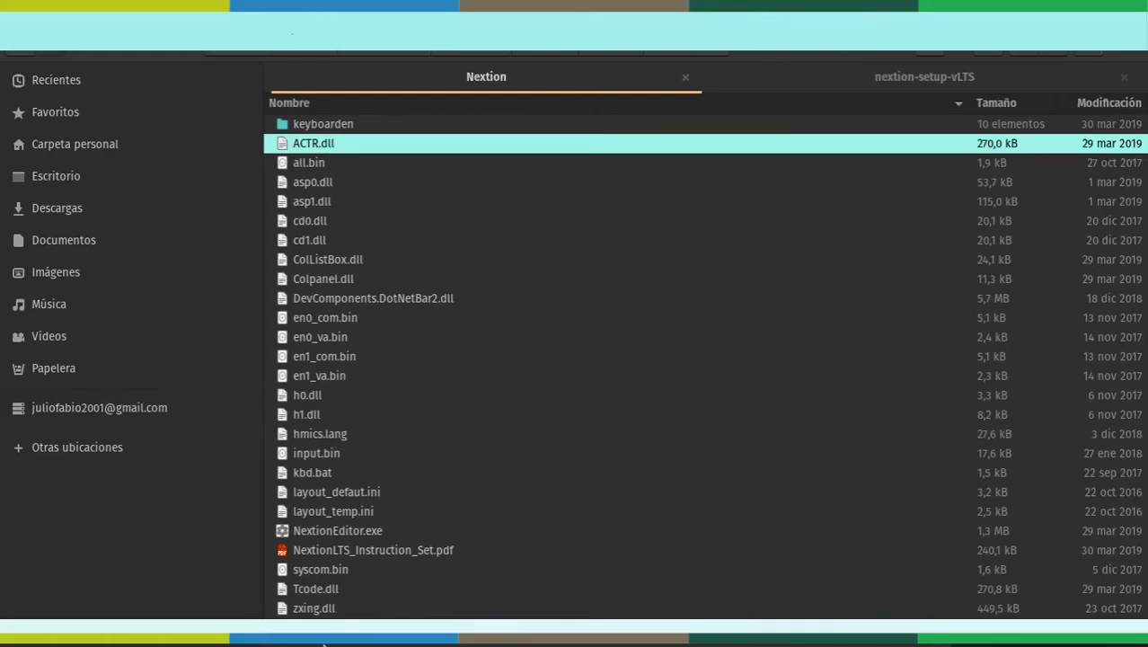
left_click(365, 531)
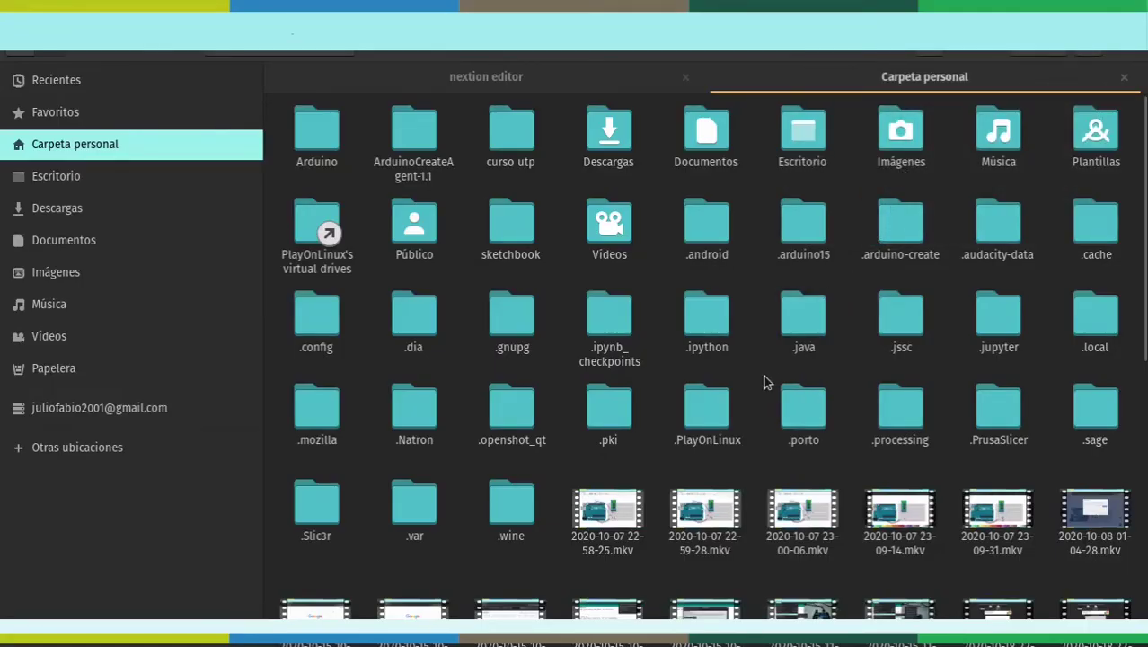
Open the Nextion folder at .PlayOnLinux/wineprefix/Nextion/drive_c from the home folder.
double_click(696, 411)
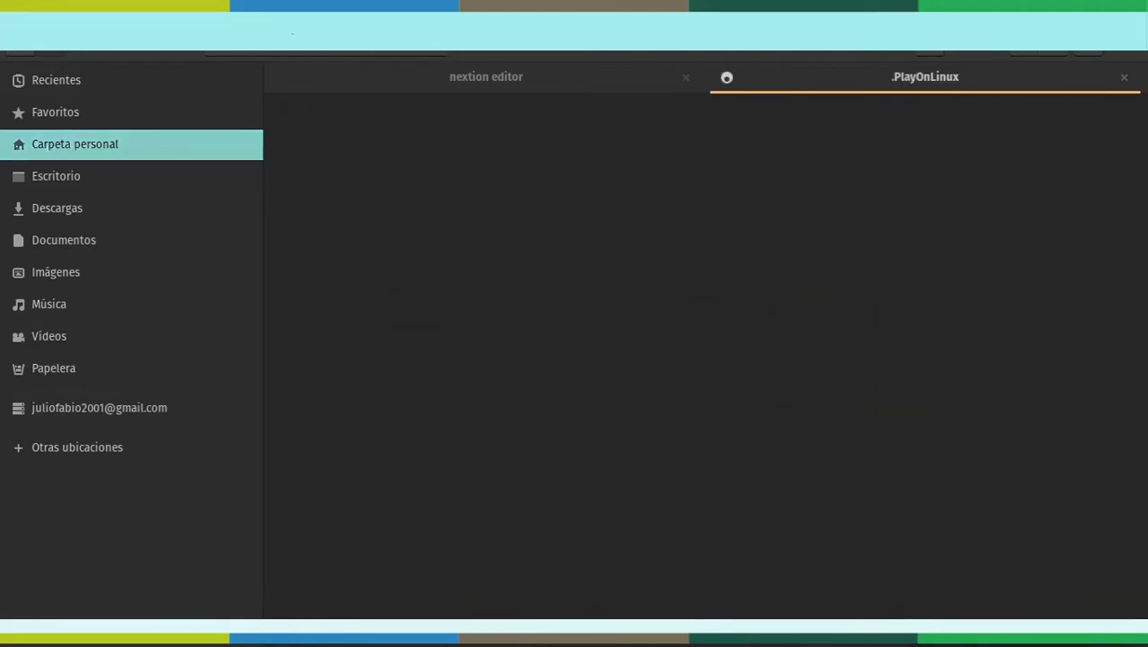
left_click(414, 213)
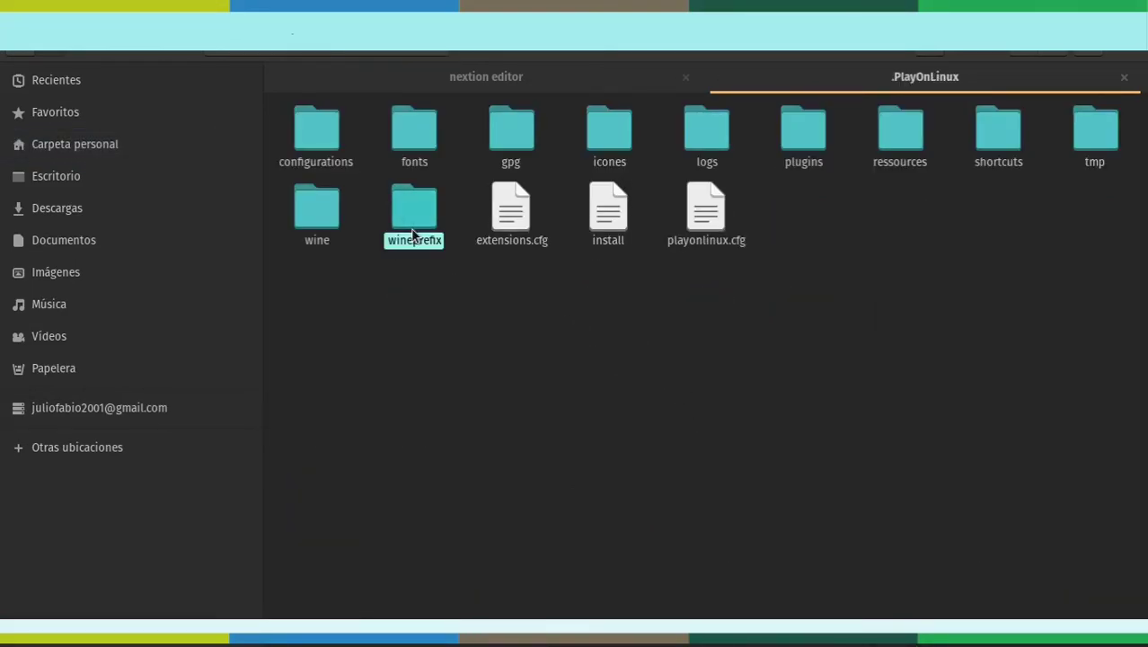
double_click(416, 212)
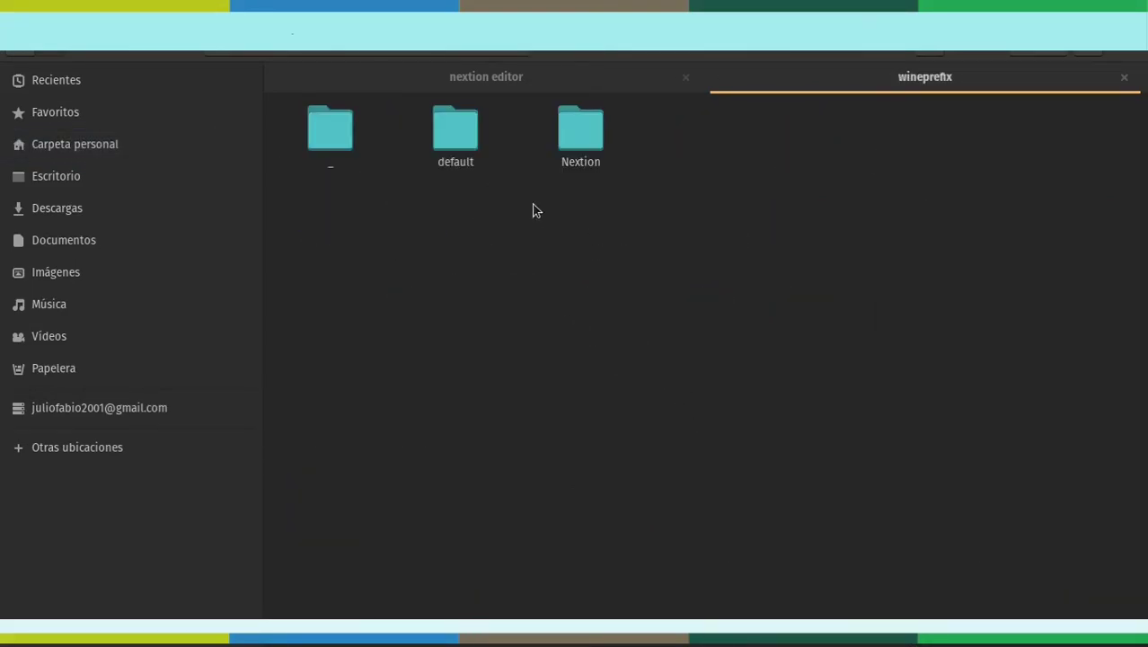
left_click(589, 129)
double_click(589, 128)
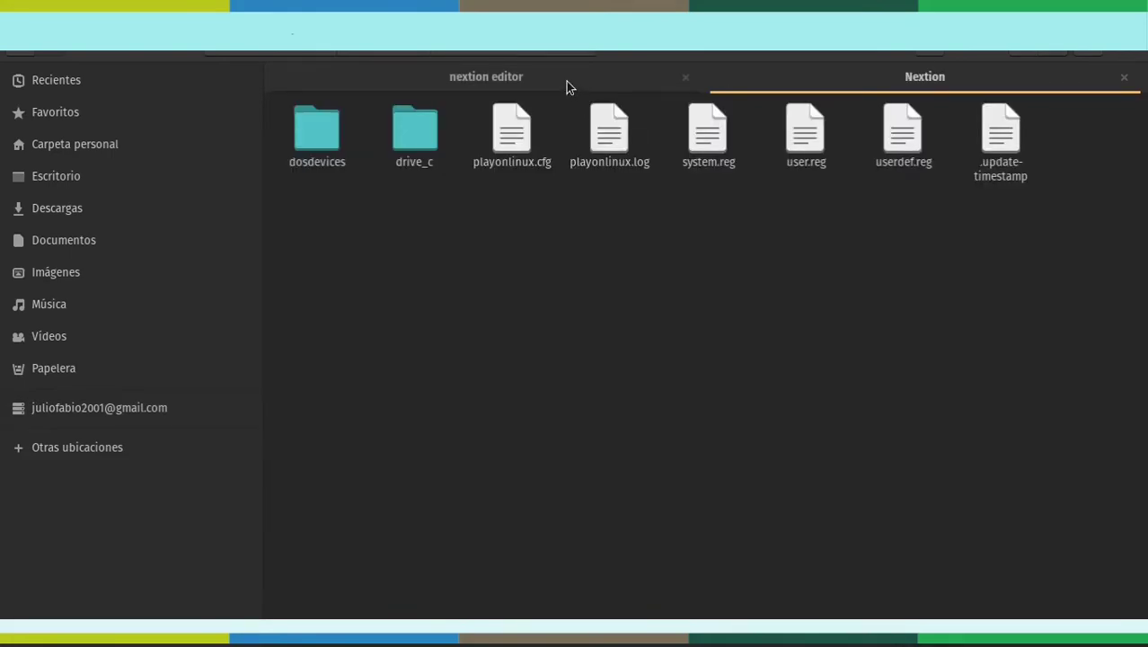
double_click(402, 123)
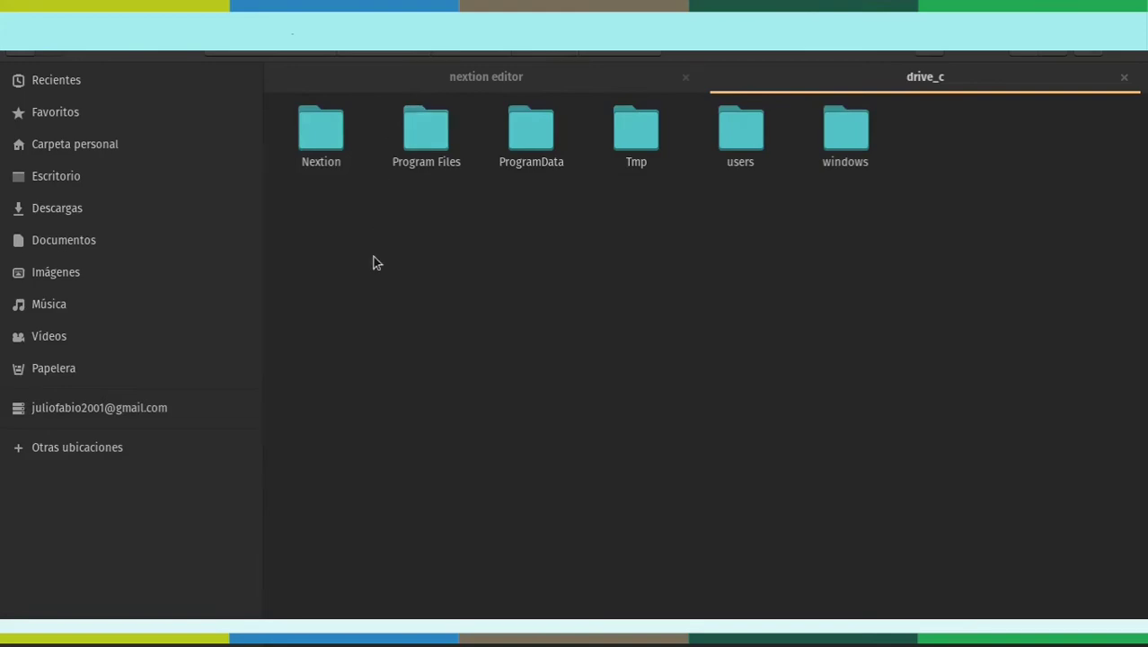
double_click(337, 145)
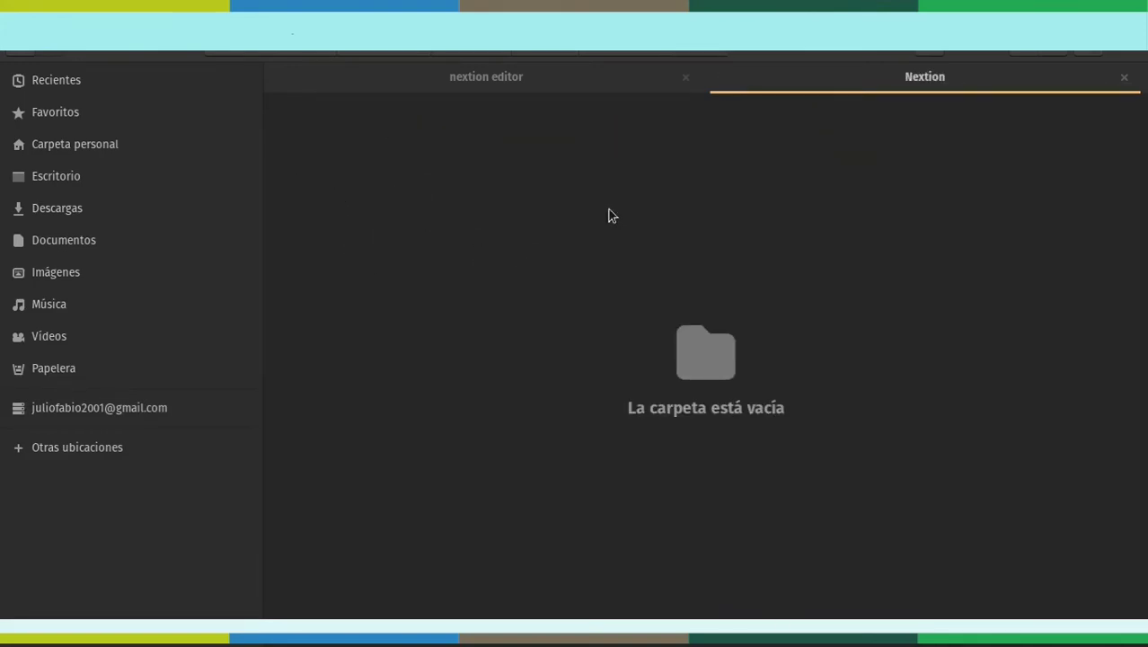
Copy everything from the nextion editor folder into the Nextion folder on drive_c.
left_click(552, 87)
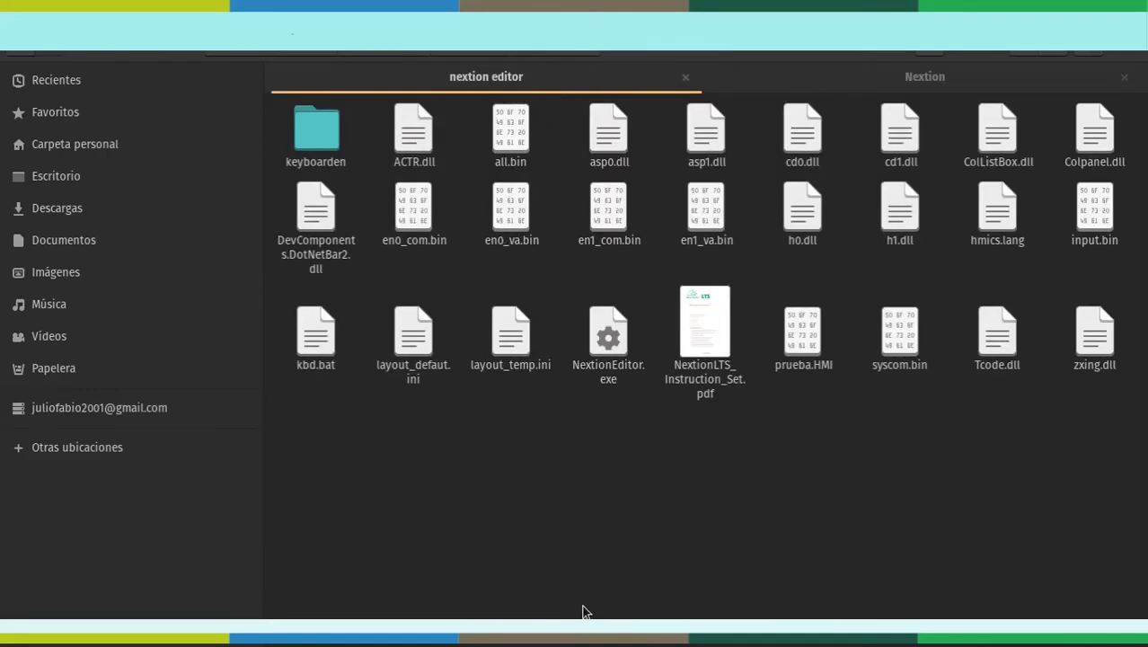
key("ctrl+a")
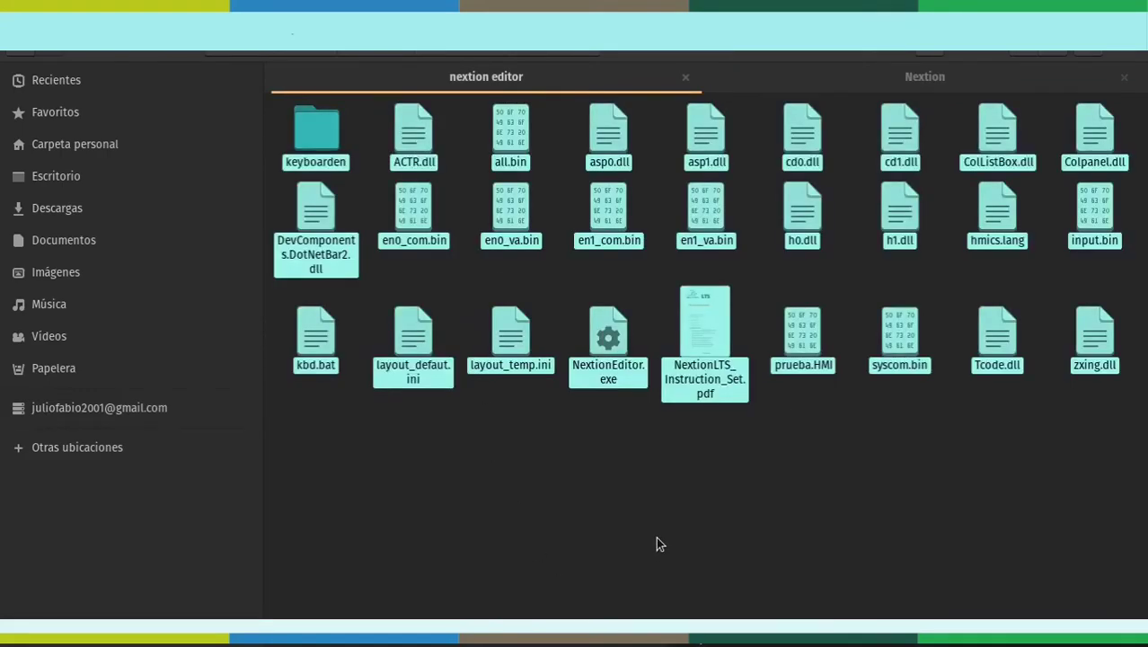
left_click(819, 74)
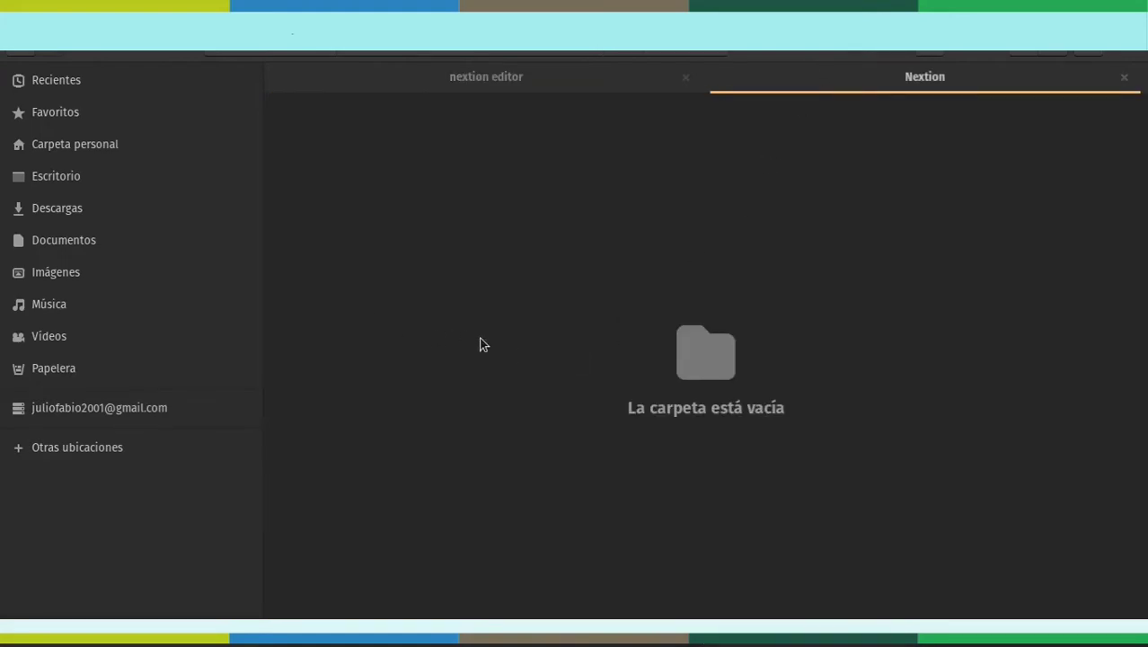
key("ctrl+v")
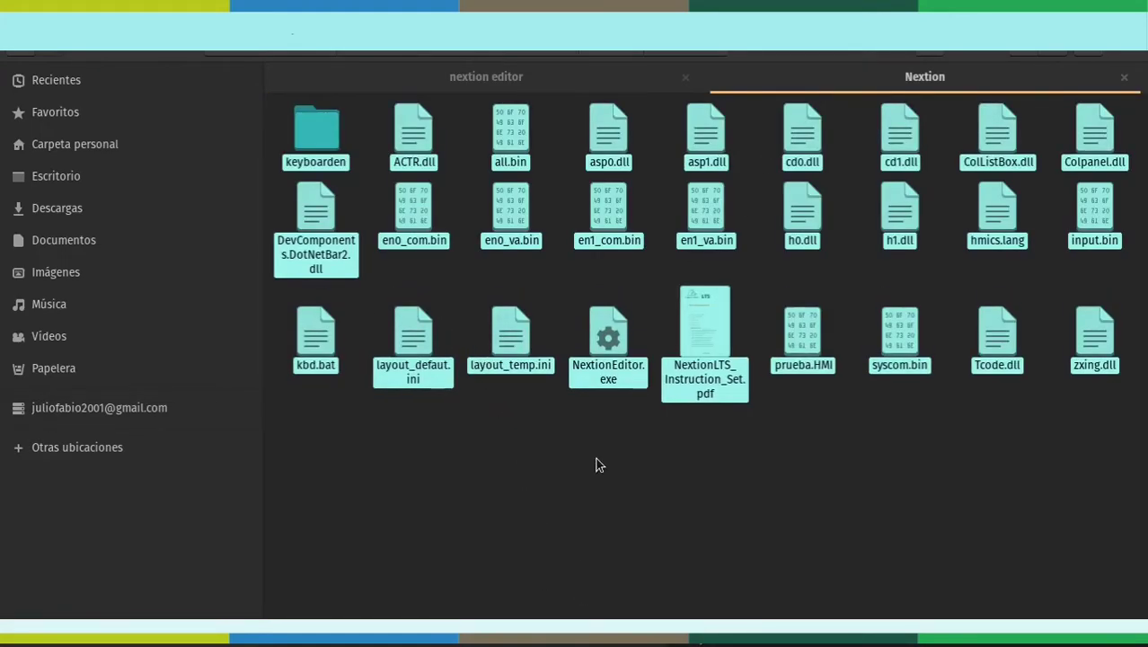
Select only NextionEditor.exe among the files pasted into the Nextion folder on drive_c.
left_click(596, 459)
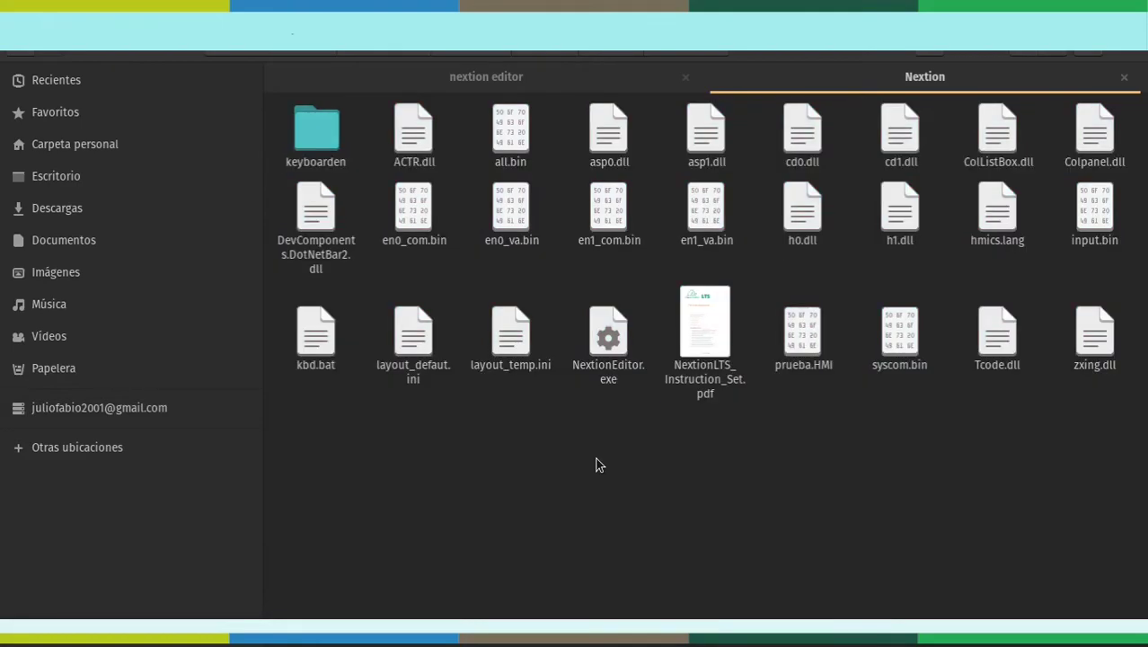
left_click(602, 328)
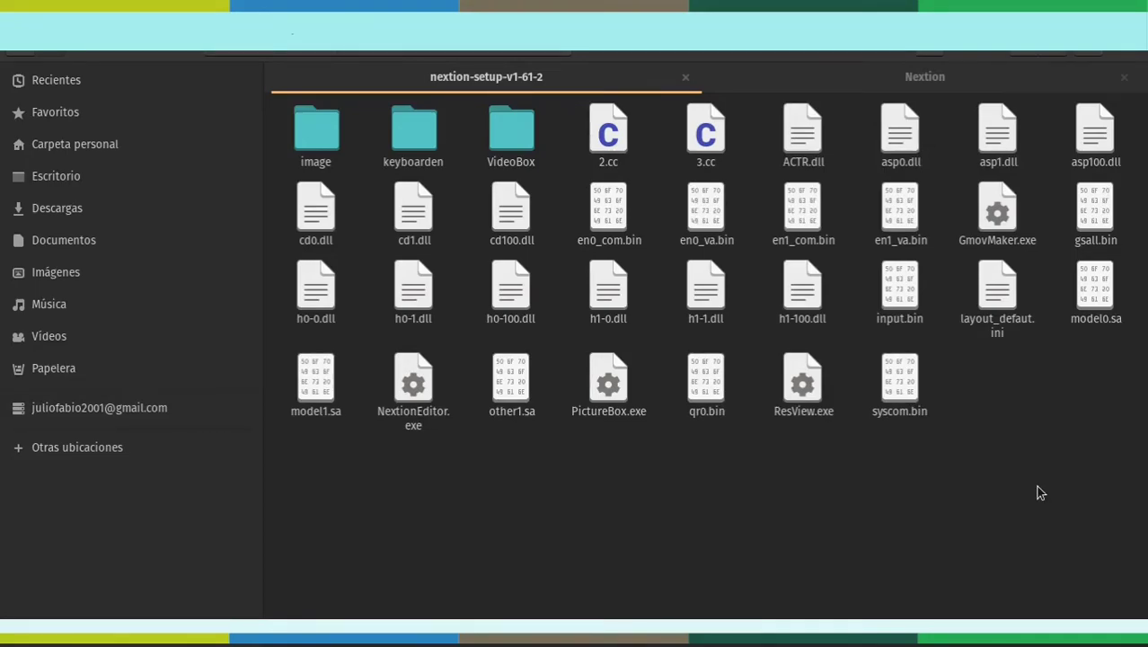
Copy everything from the nextion-setup-v1-61-2 folder into the empty Nextion folder on drive_c.
key("ctrl+a")
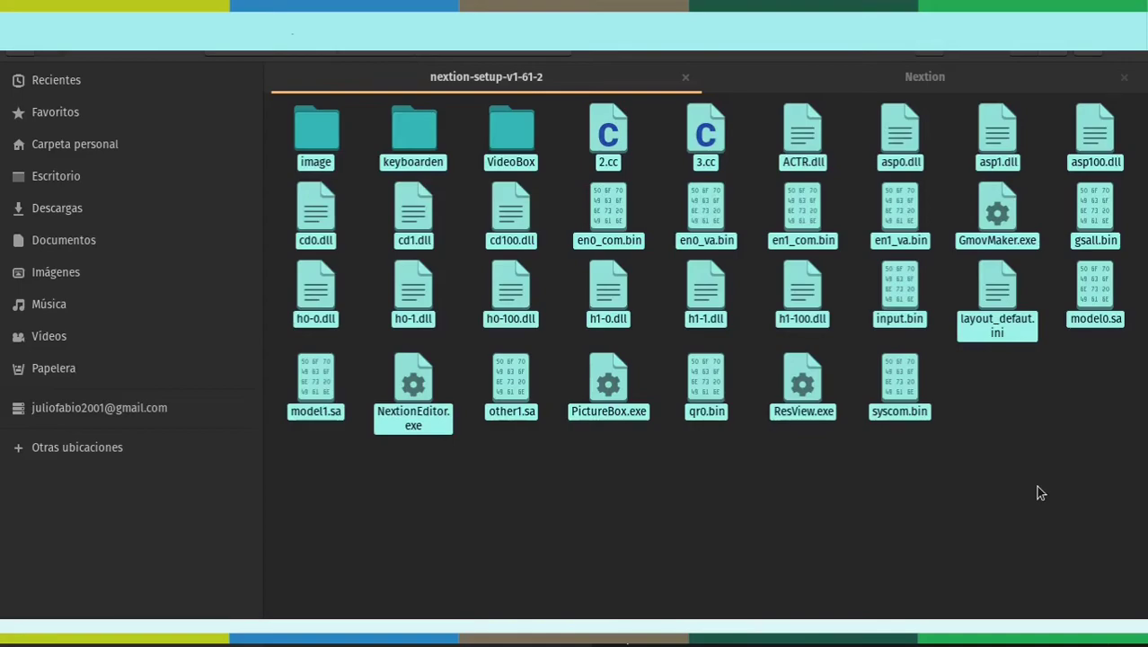
left_click(820, 77)
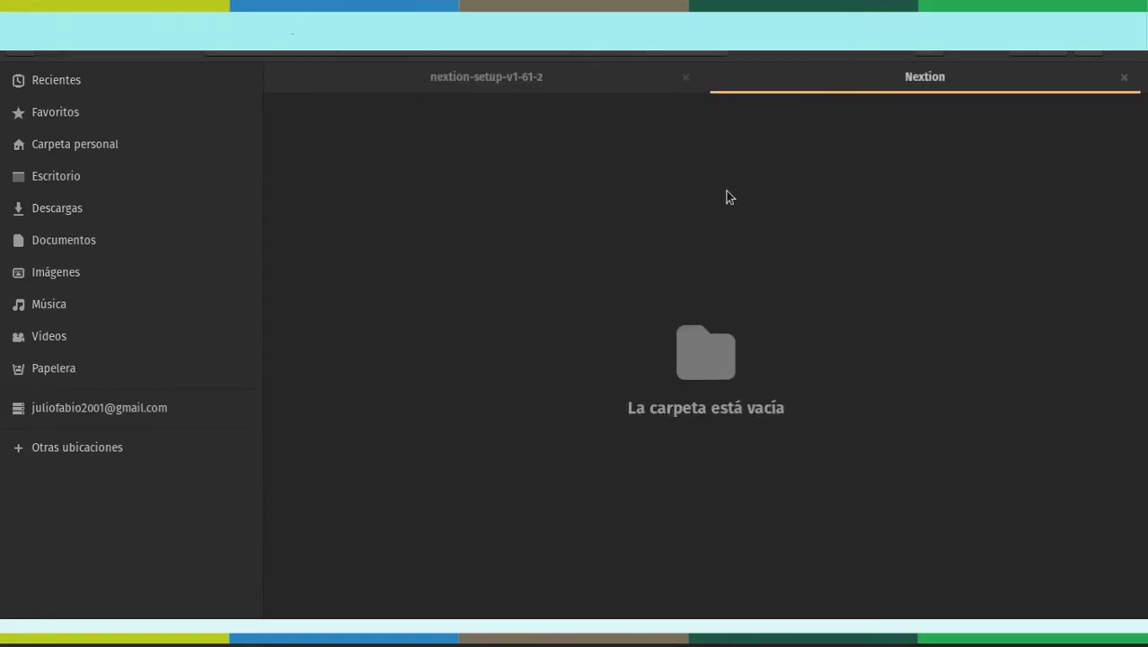
key("ctrl+v")
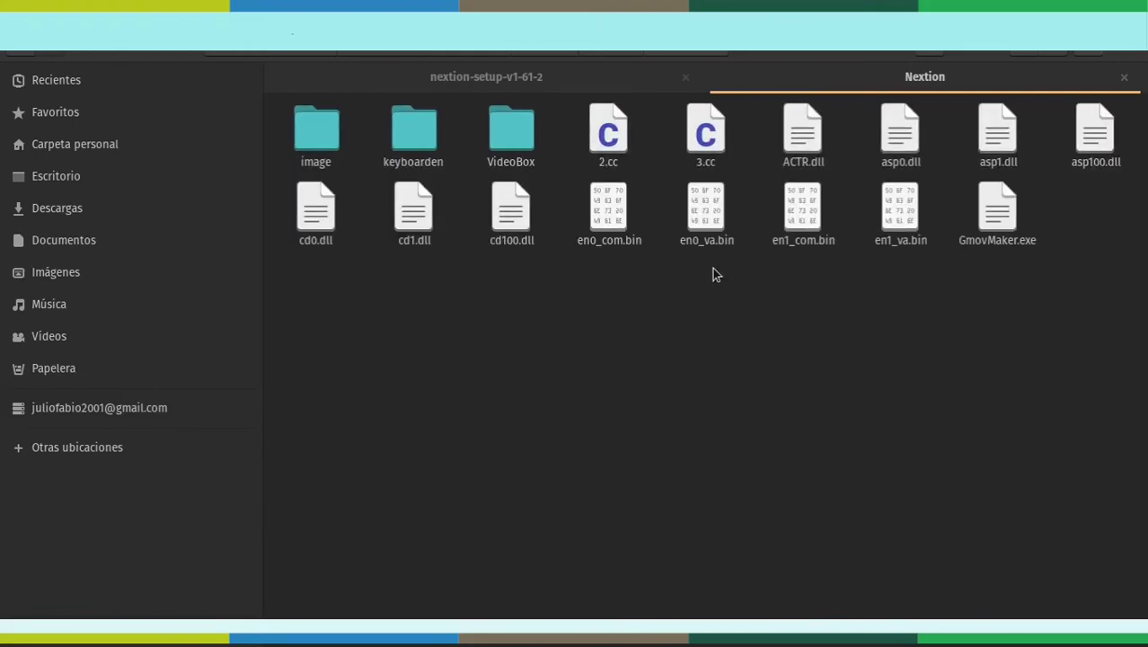
left_click(881, 505)
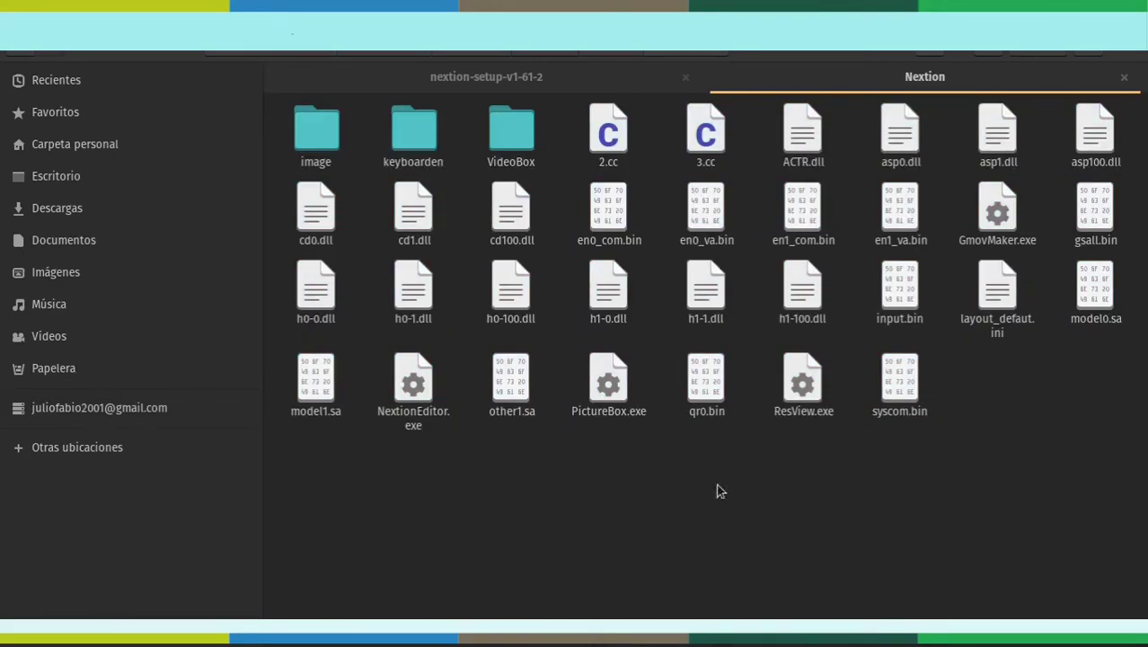
Run NextionEditor.exe from the Nextion folder and dismiss the Windows Media Player warning.
left_click(414, 384)
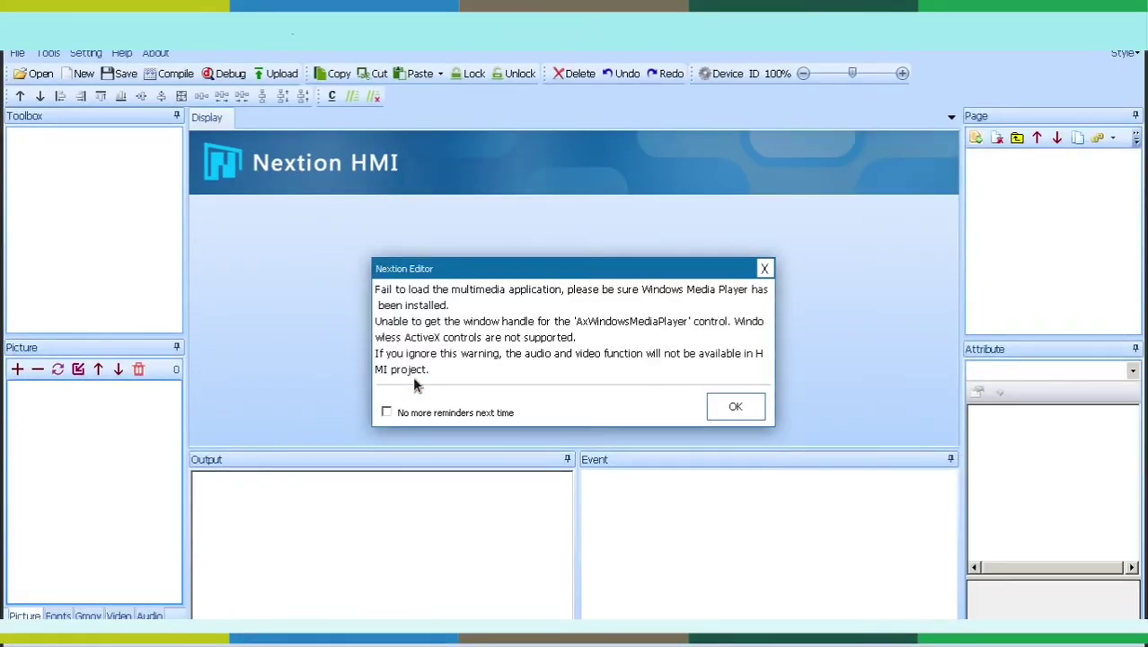
left_click(735, 407)
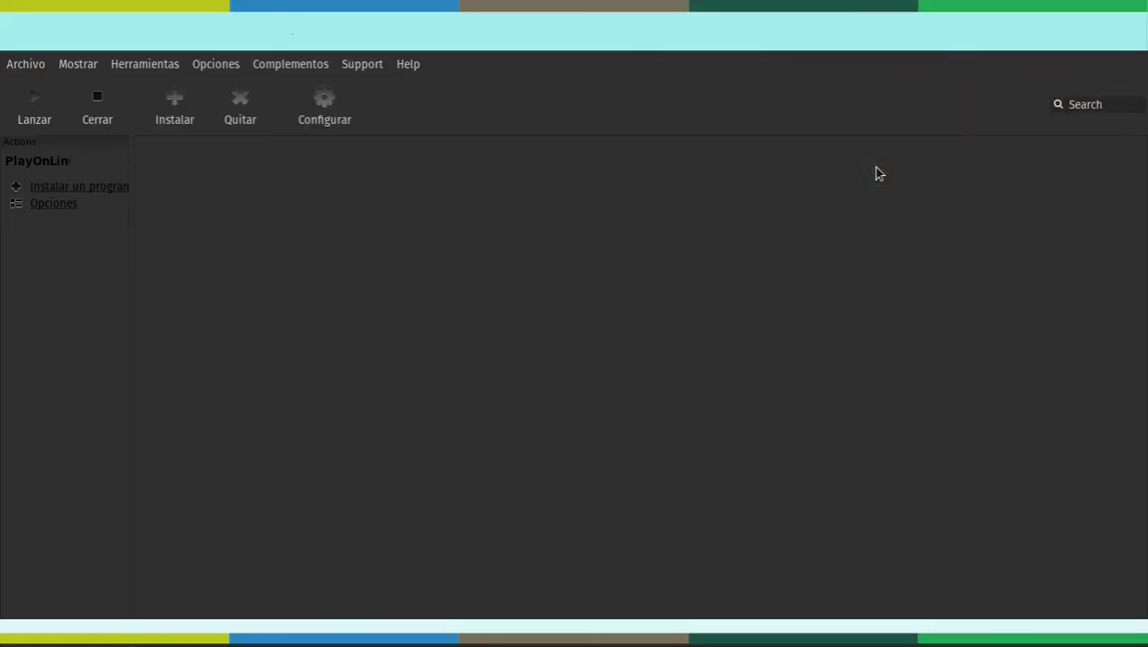
In PlayOnLinux, create a shortcut on the Nextion virtual drive for NextionEditor.exe, keeping the name NextionEditor.
left_click(325, 100)
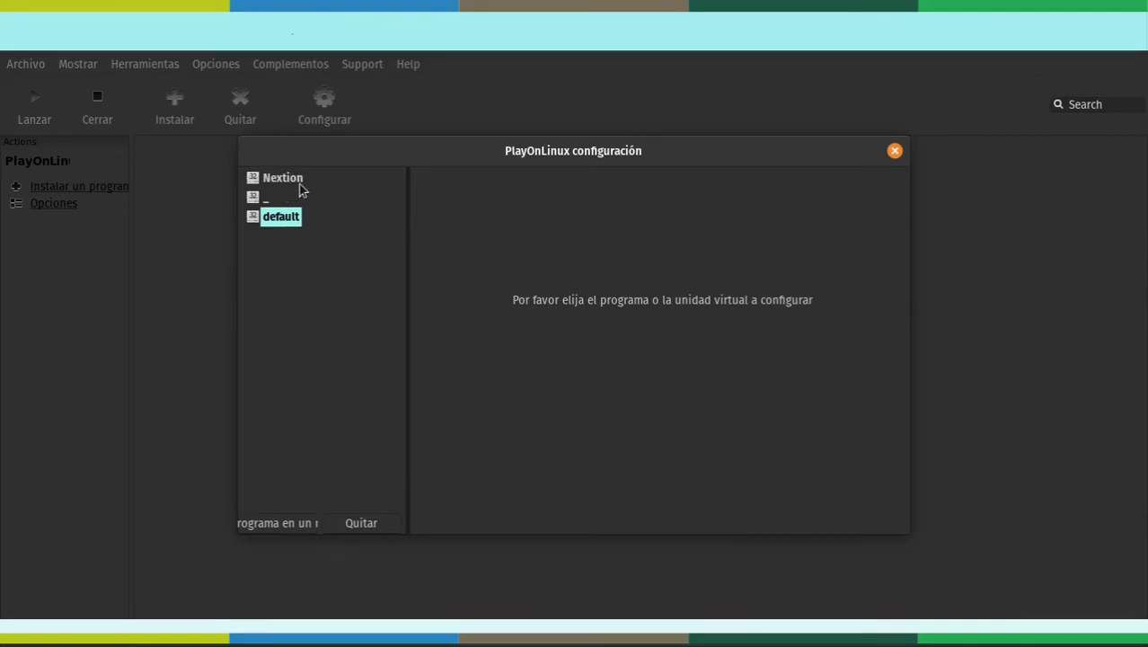
left_click(300, 180)
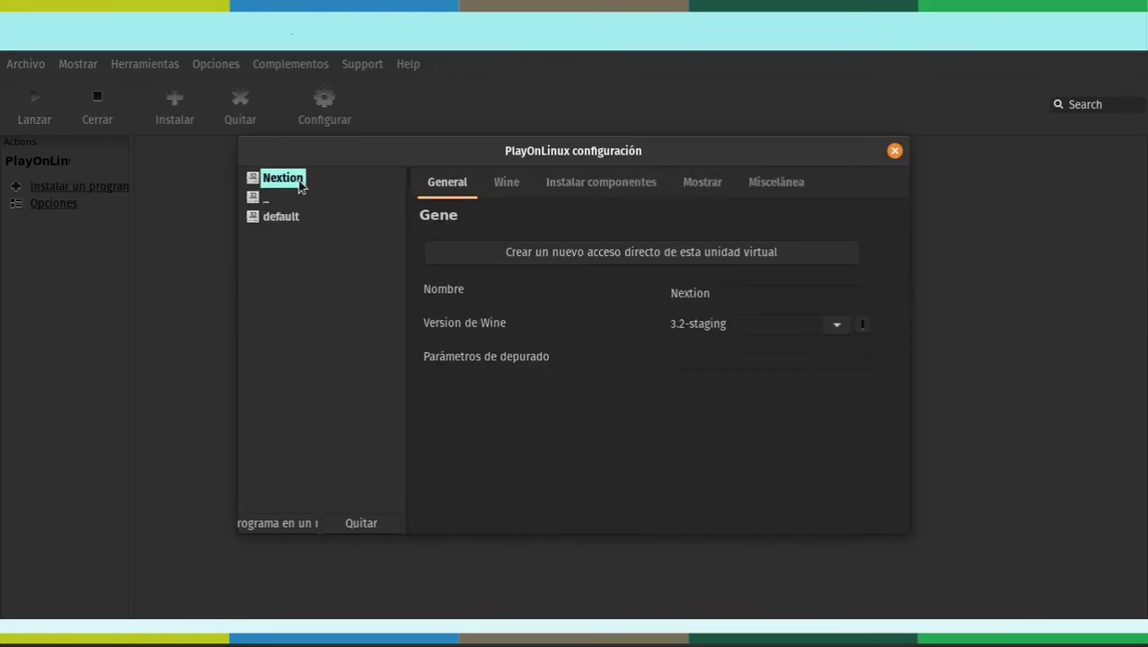
left_click(554, 252)
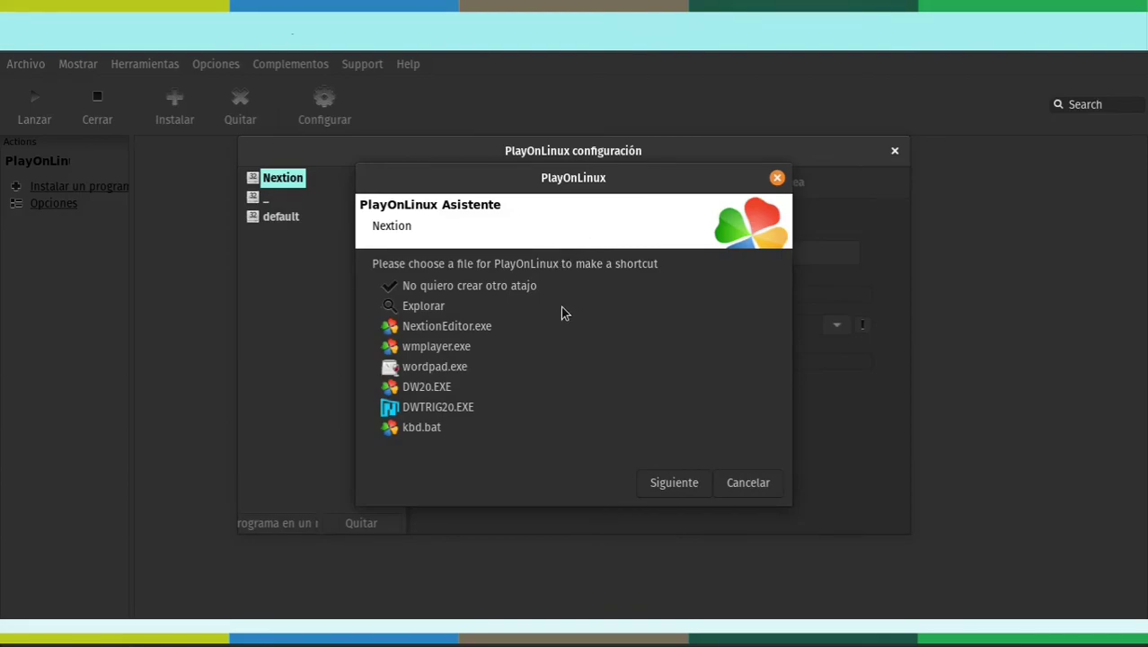
left_click(469, 326)
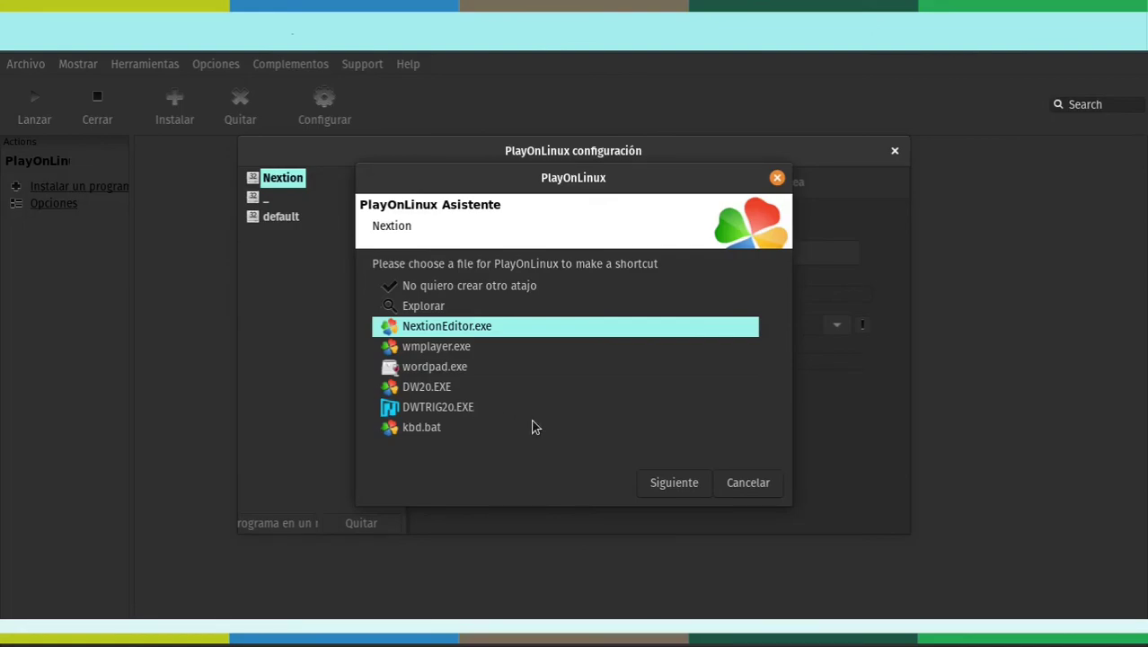
left_click(675, 484)
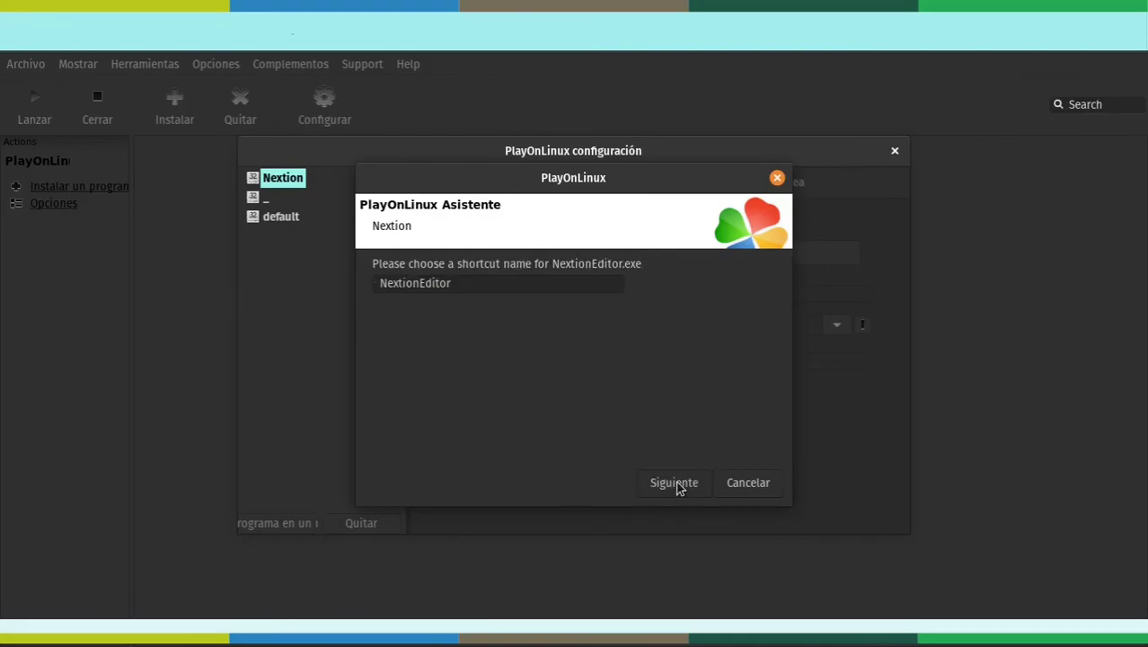
left_click(675, 483)
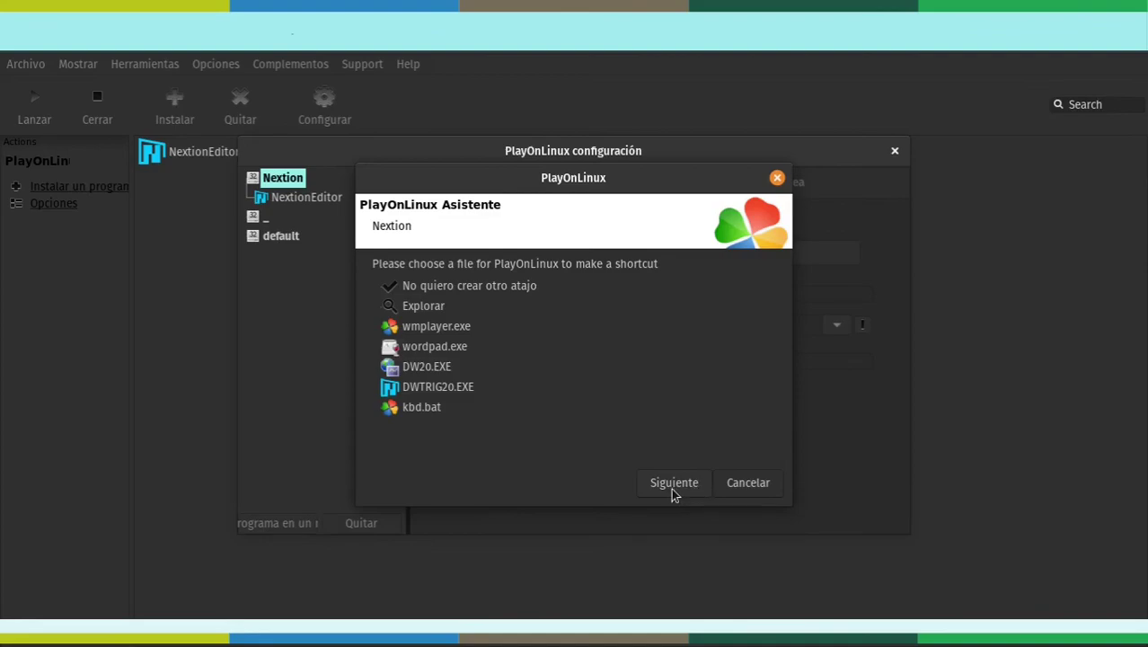
Finish the shortcut assistant with "No quiero crear otro atajo" and close the PlayOnLinux configuration.
left_click(478, 285)
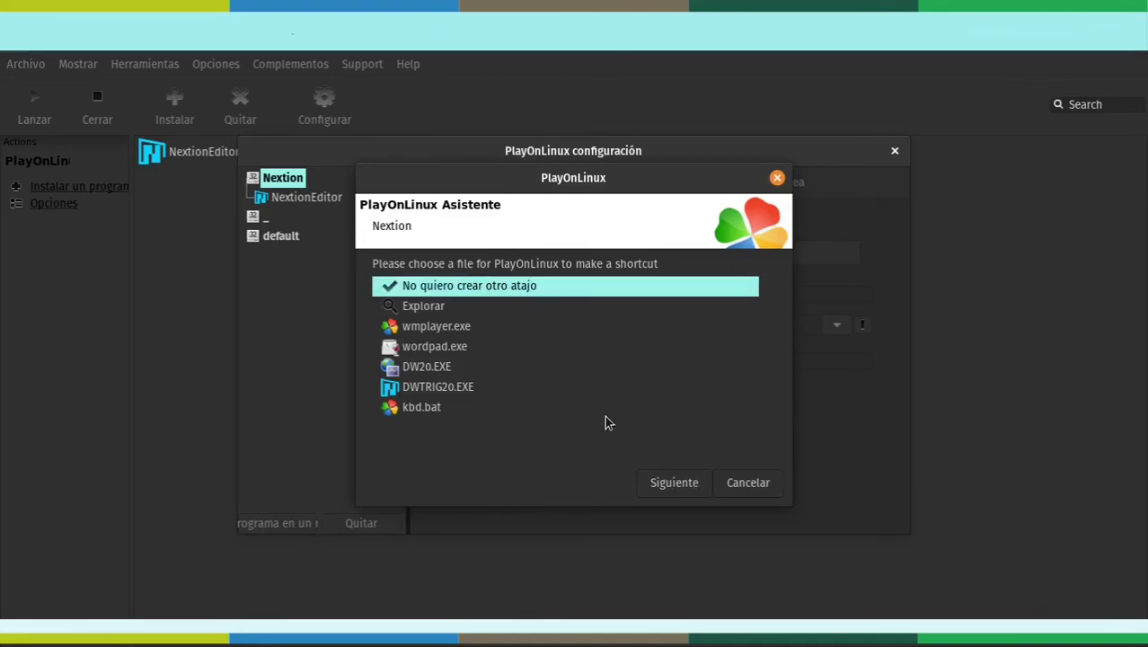
left_click(659, 491)
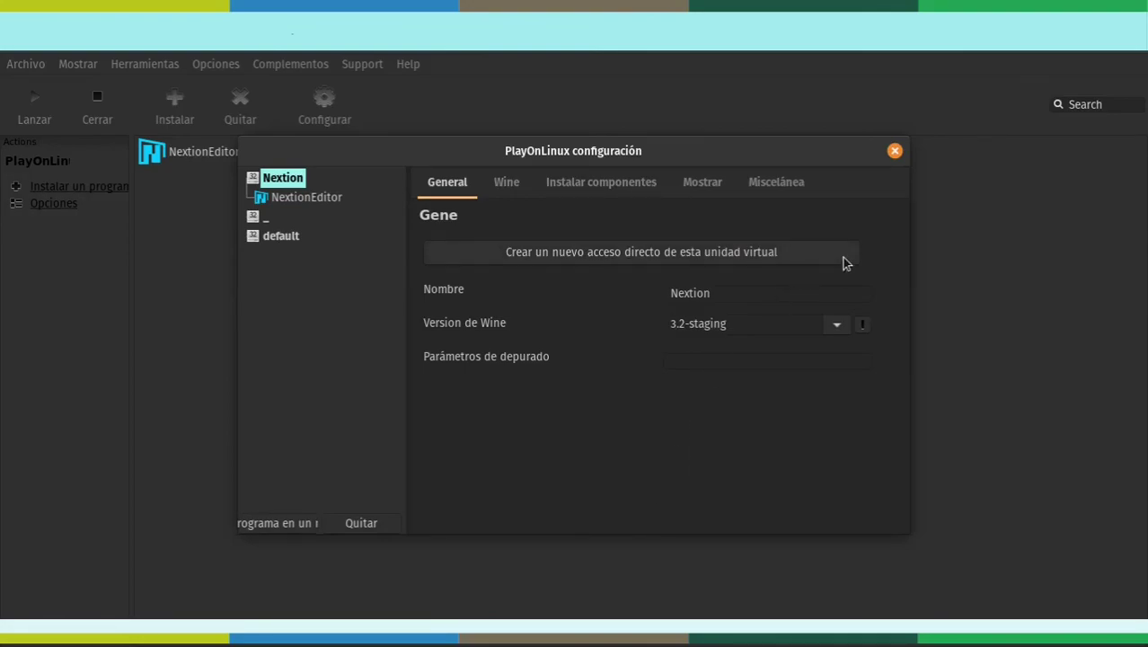
left_click(896, 153)
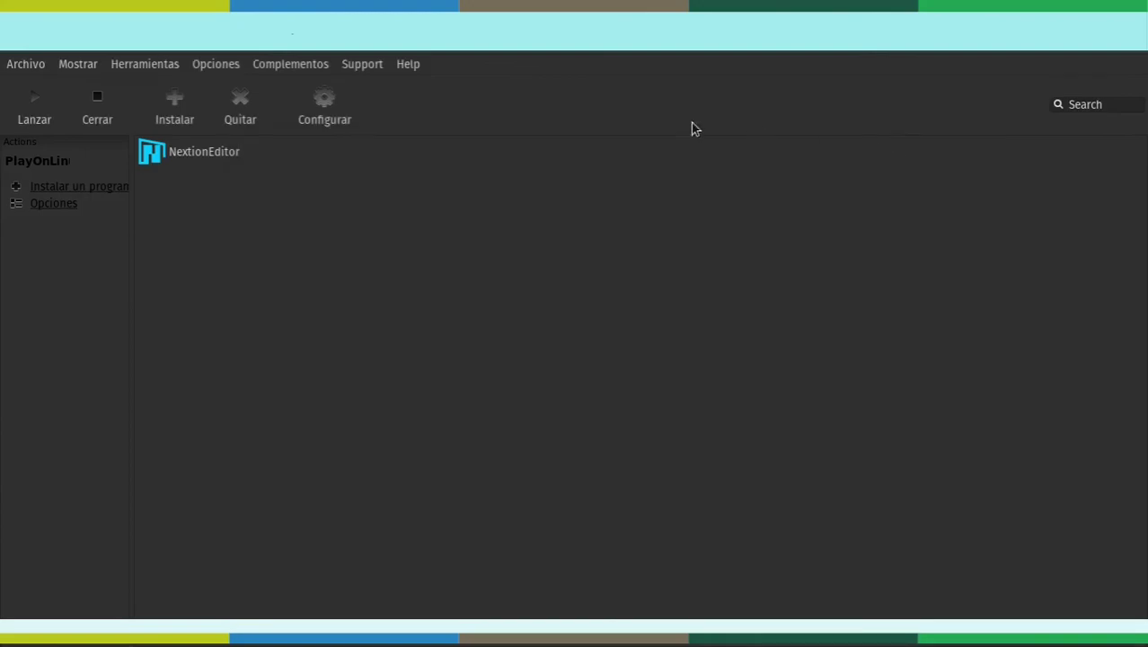
Launch NextionEditor from the PlayOnLinux program list.
left_click(198, 149)
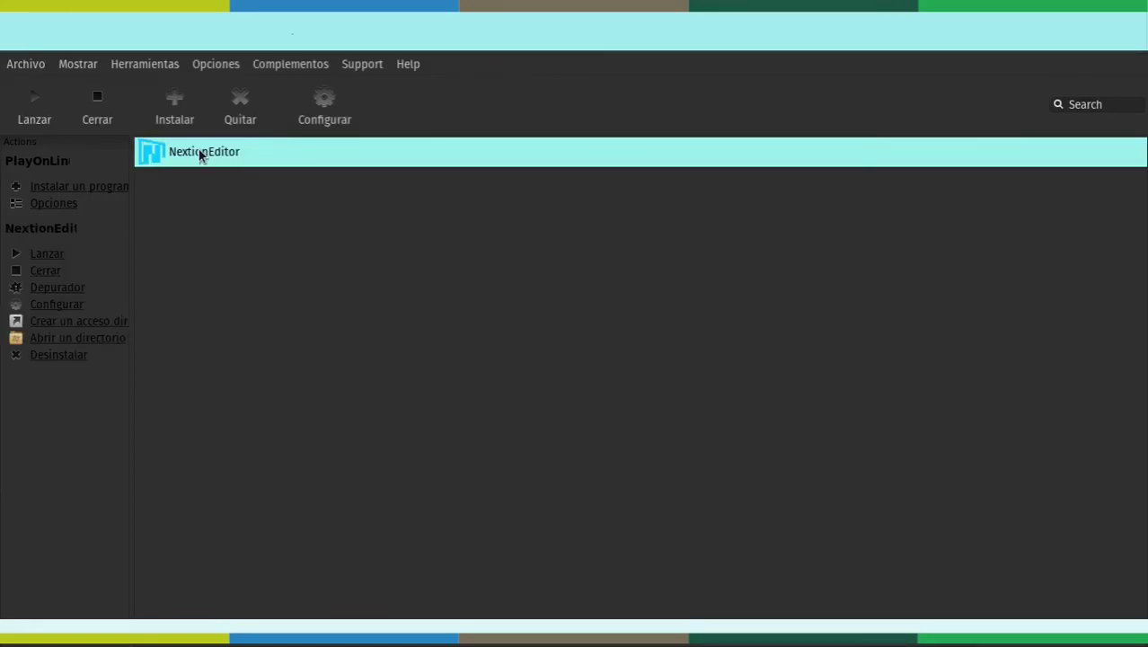
left_click(32, 108)
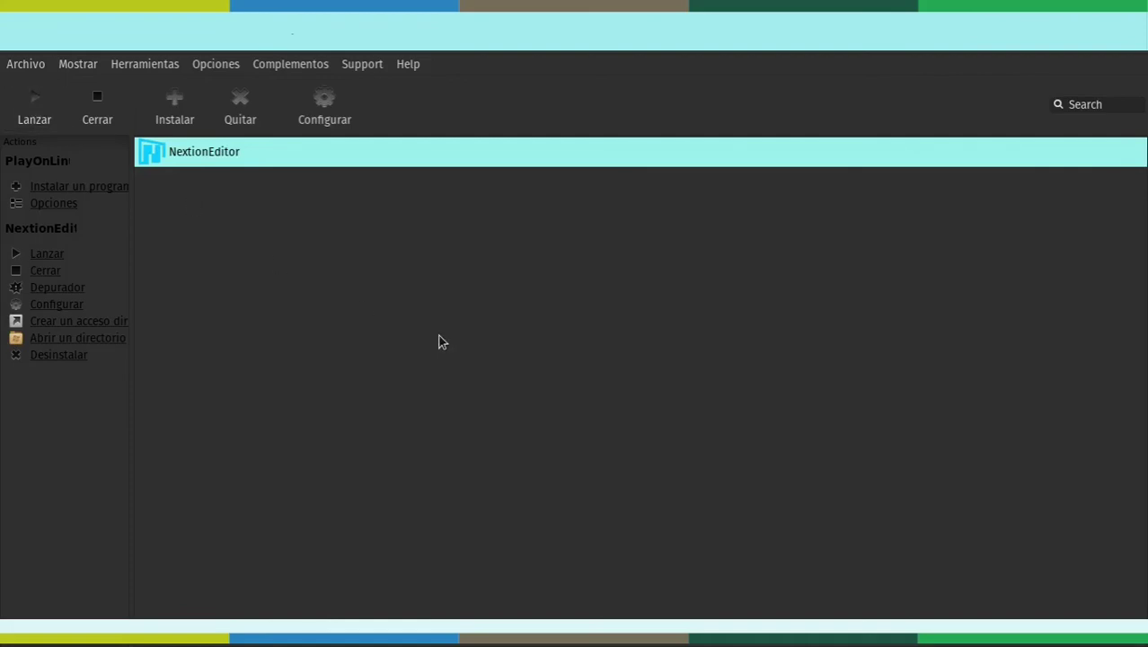